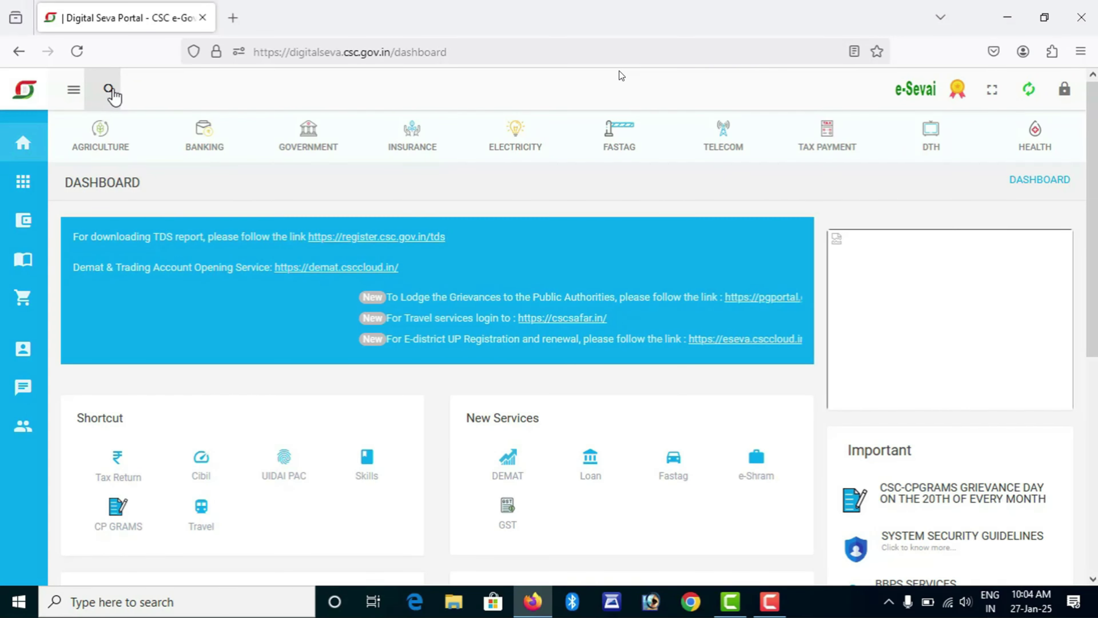
Search the Digital Seva Portal services for 'pan'.
click(110, 91)
text(pan)
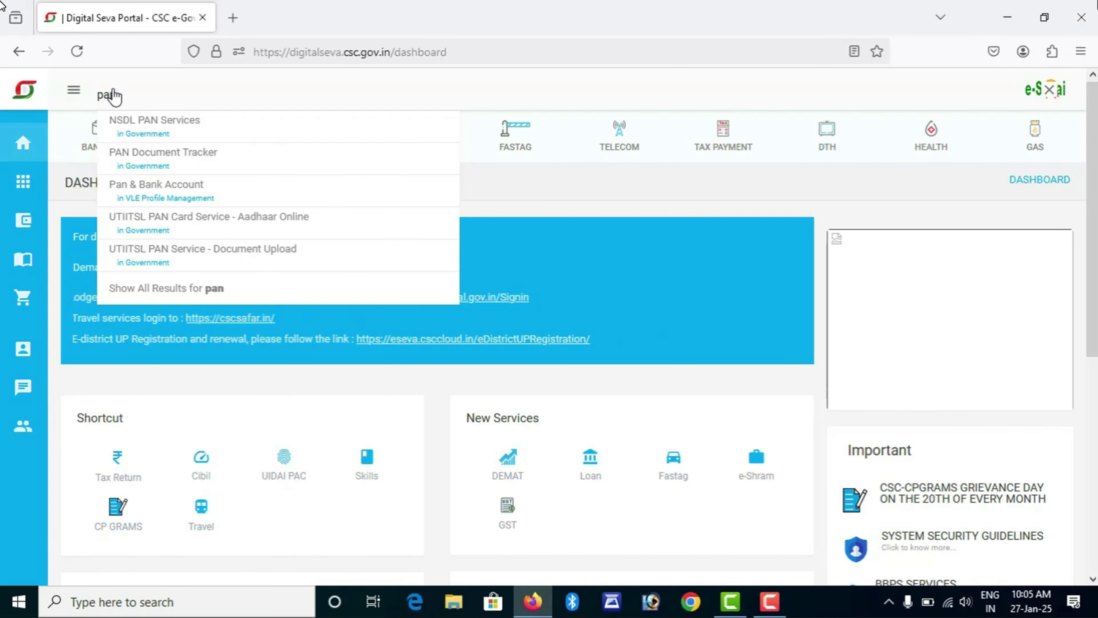
Open UTIITSL PAN Card Service - Aadhaar Online and sign in as a VLE user with the emailed verification code.
click(262, 224)
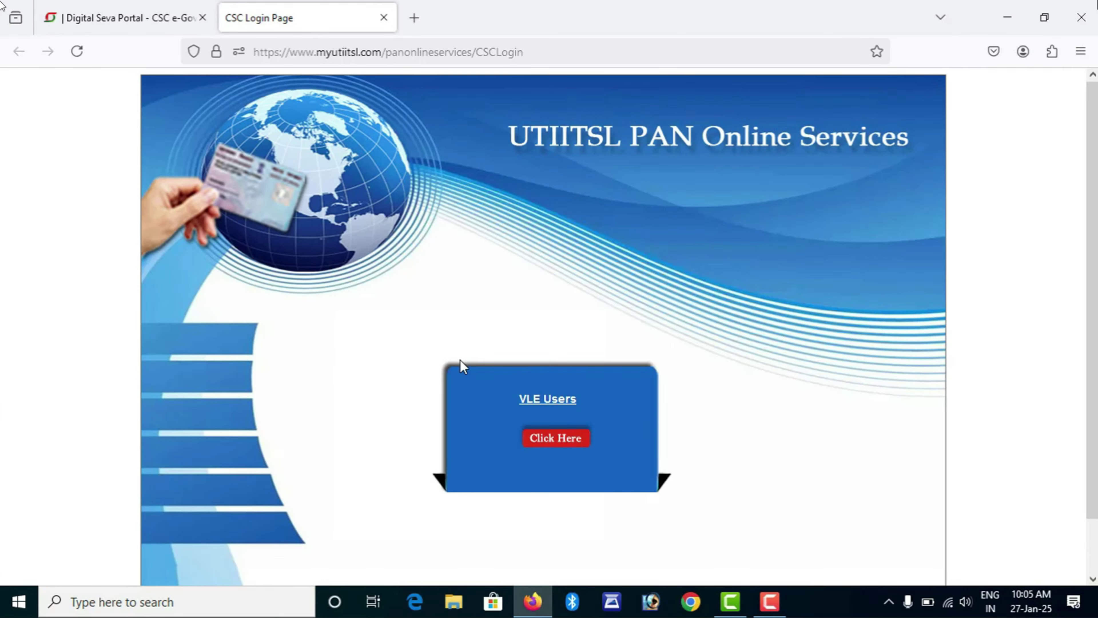
click(571, 440)
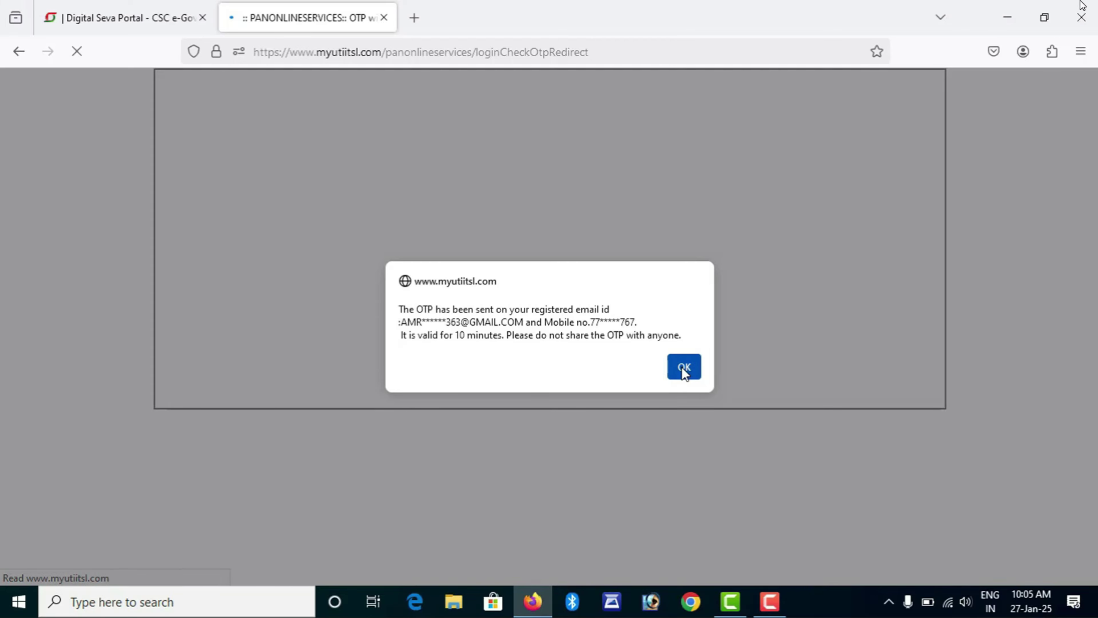
click(682, 369)
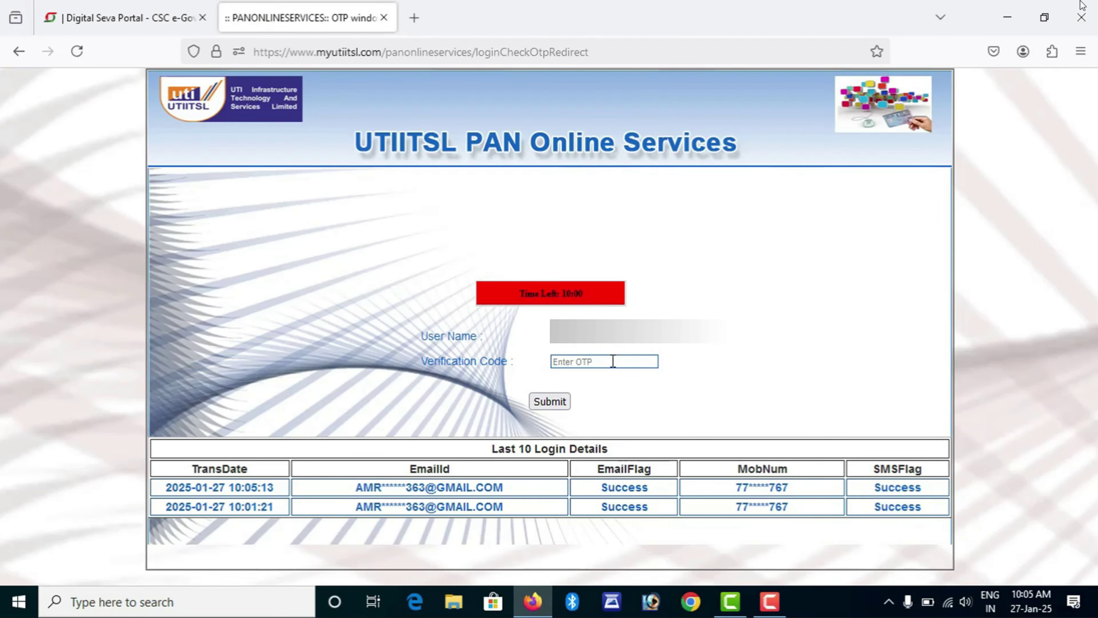
click(613, 361)
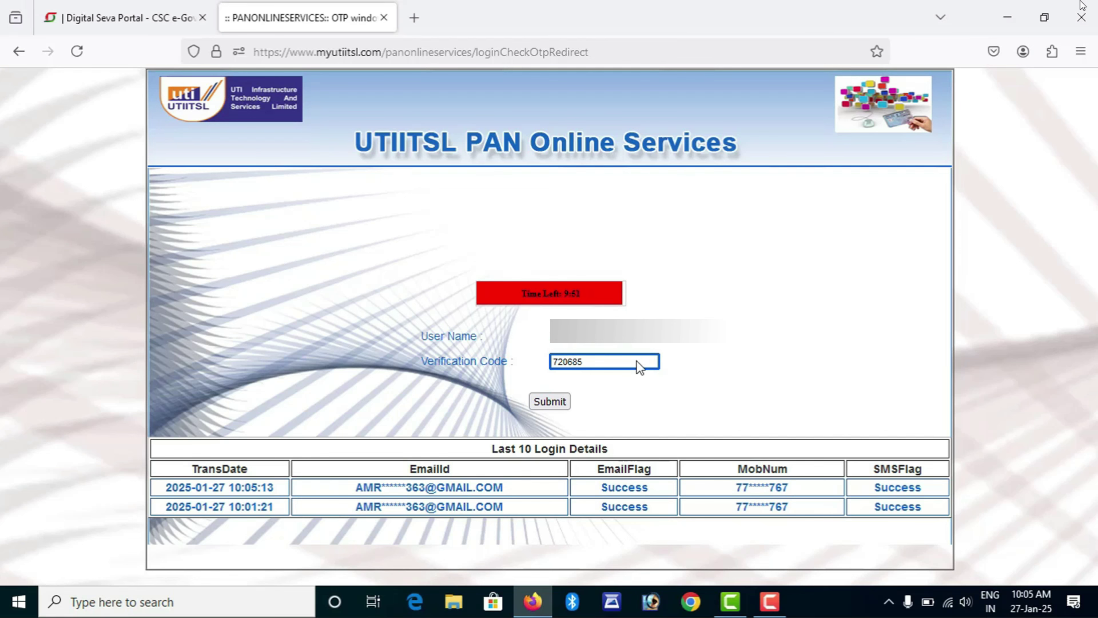
click(549, 402)
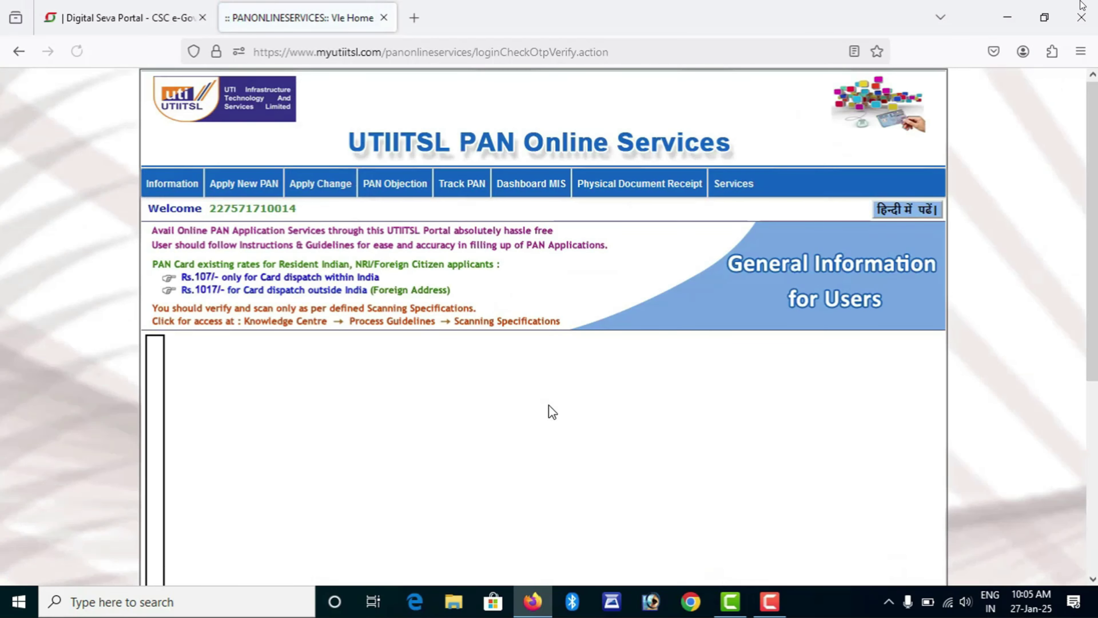
Choose 'Application for New PAN 49A' from the Apply New PAN menu.
mouse_move(261, 194)
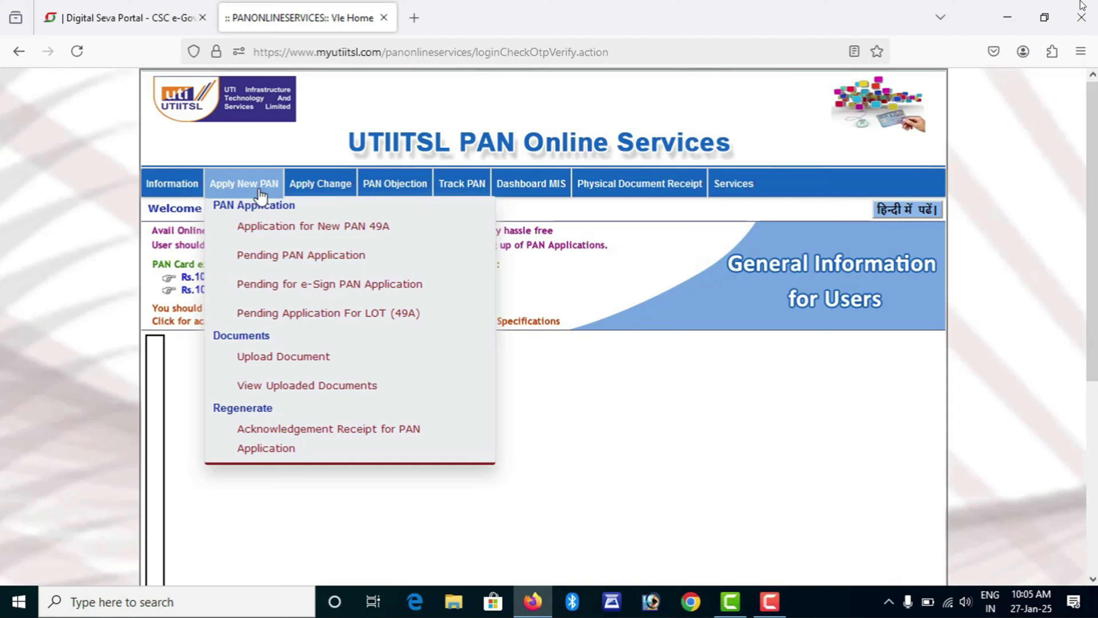
click(304, 230)
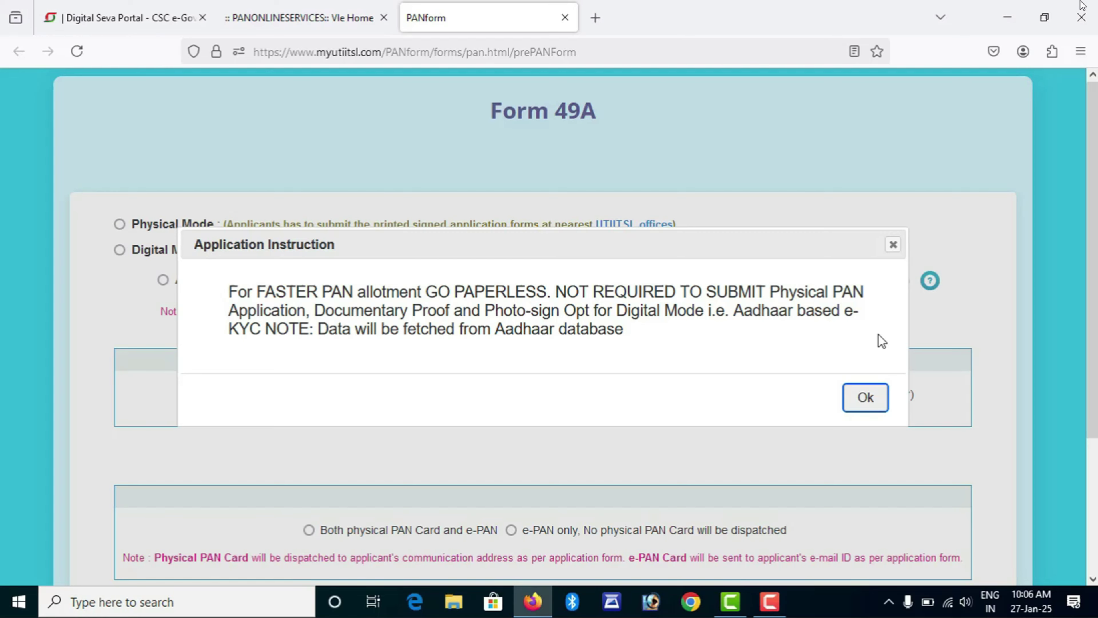
Dismiss the Application Instruction notice to continue in Physical Mode.
click(873, 397)
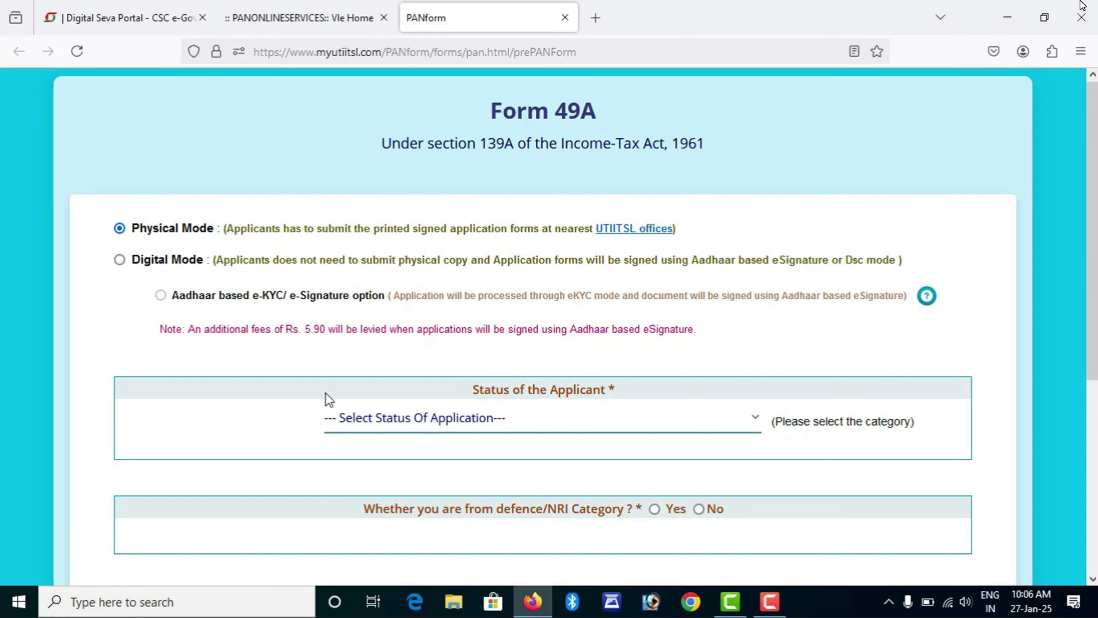
Choose Individual status, No for defence/NRI, and both physical PAN card and e-PAN, then submit.
click(367, 420)
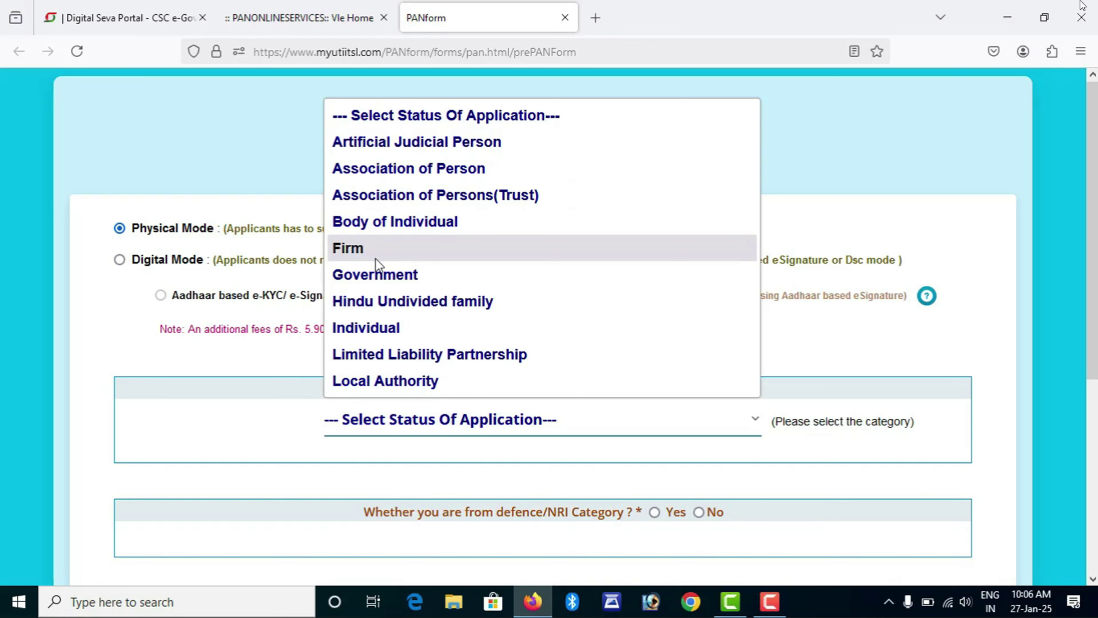
click(386, 332)
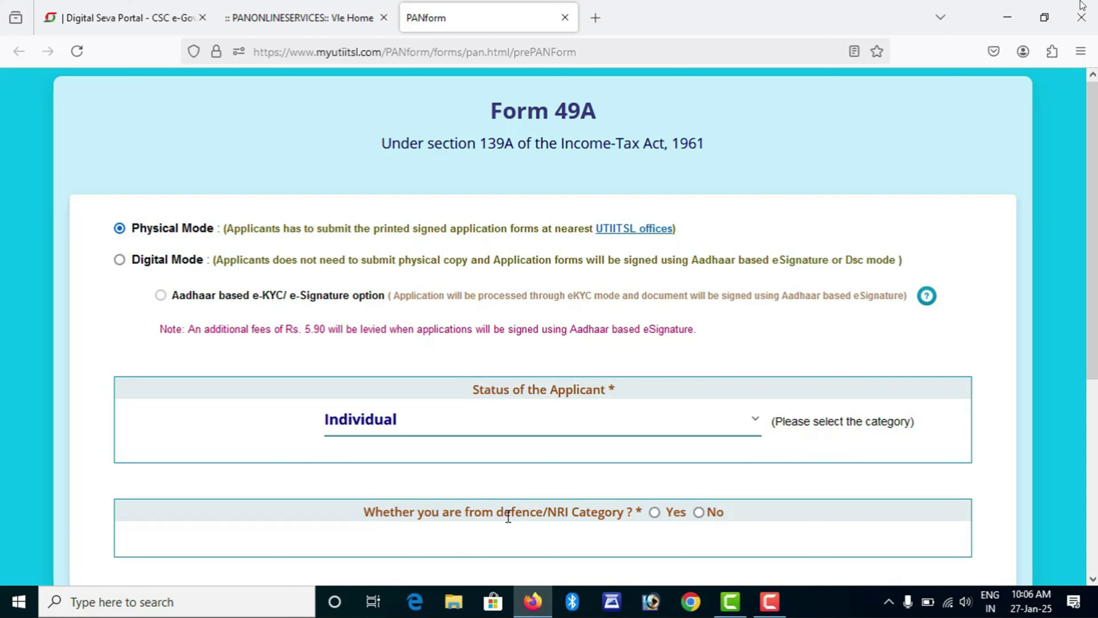
click(700, 512)
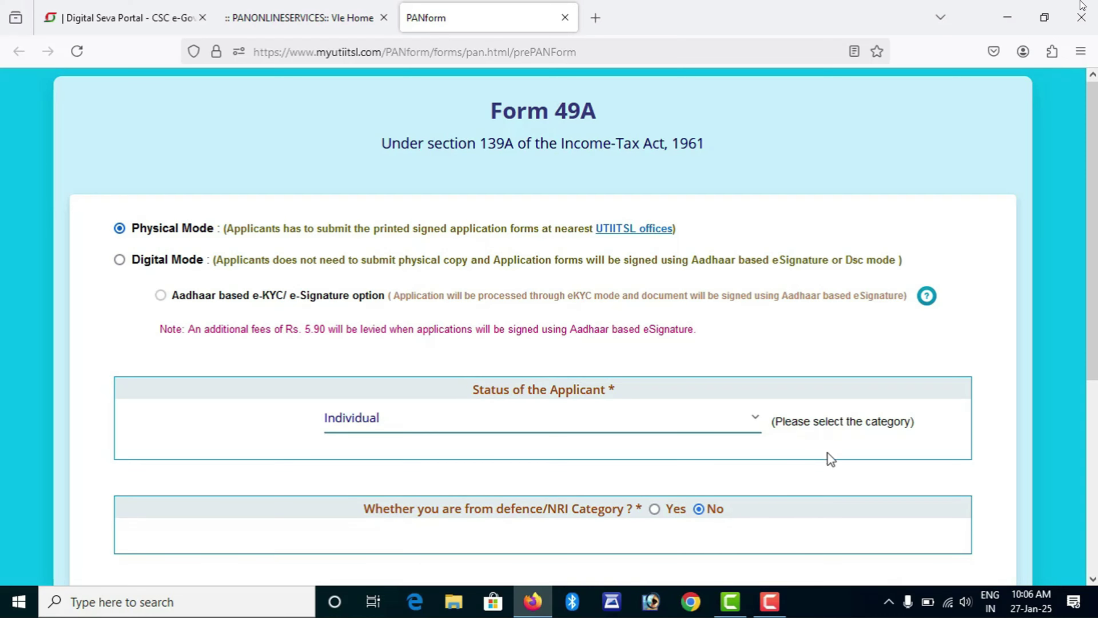
scroll(265, 532, down, 4)
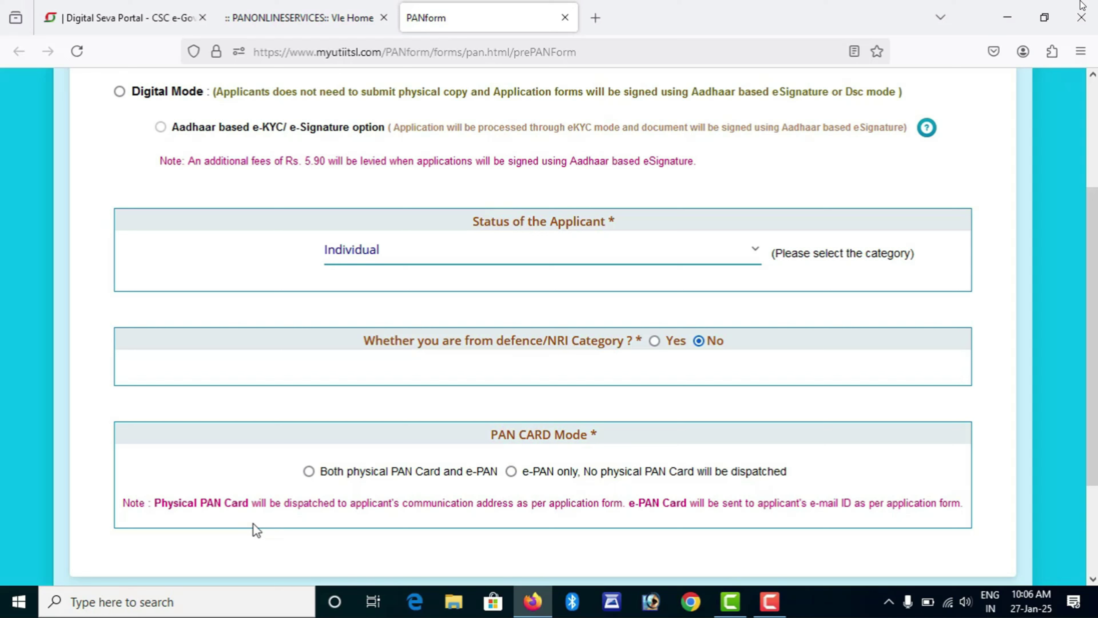
click(308, 472)
scroll(1083, 385, down, 3)
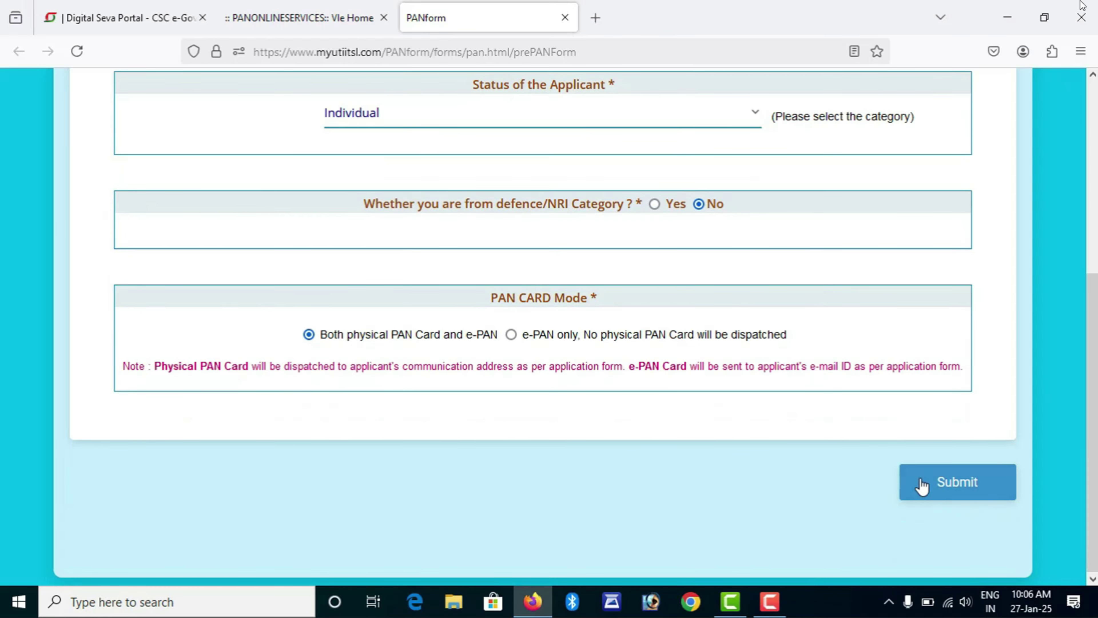
click(946, 491)
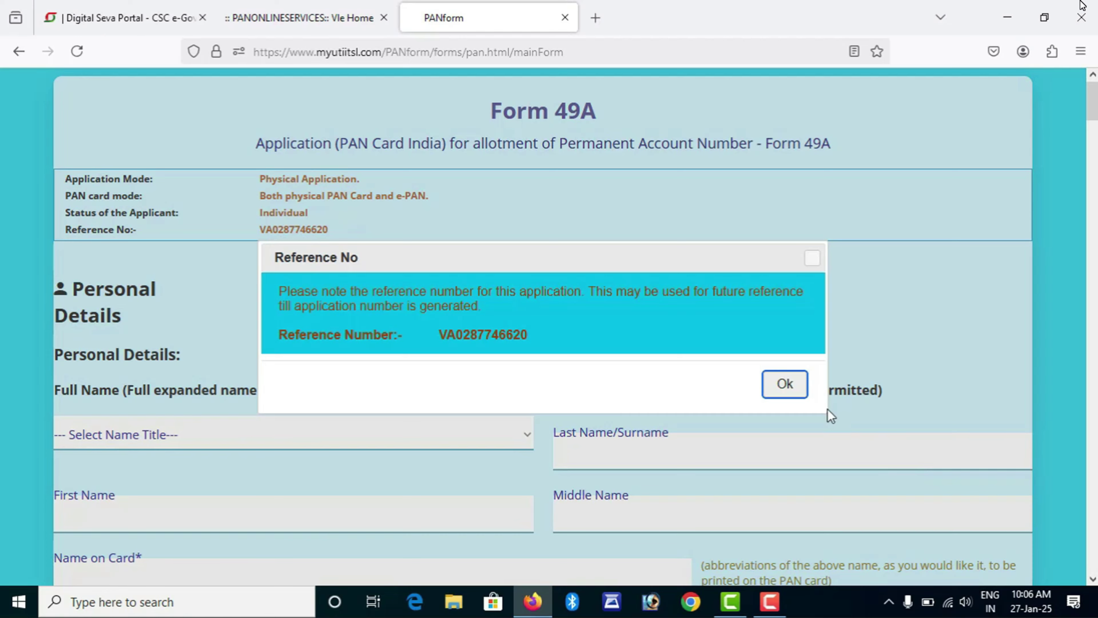
Acknowledge the reference number, set title SMT, and enter the applicant's surname and first name.
click(789, 385)
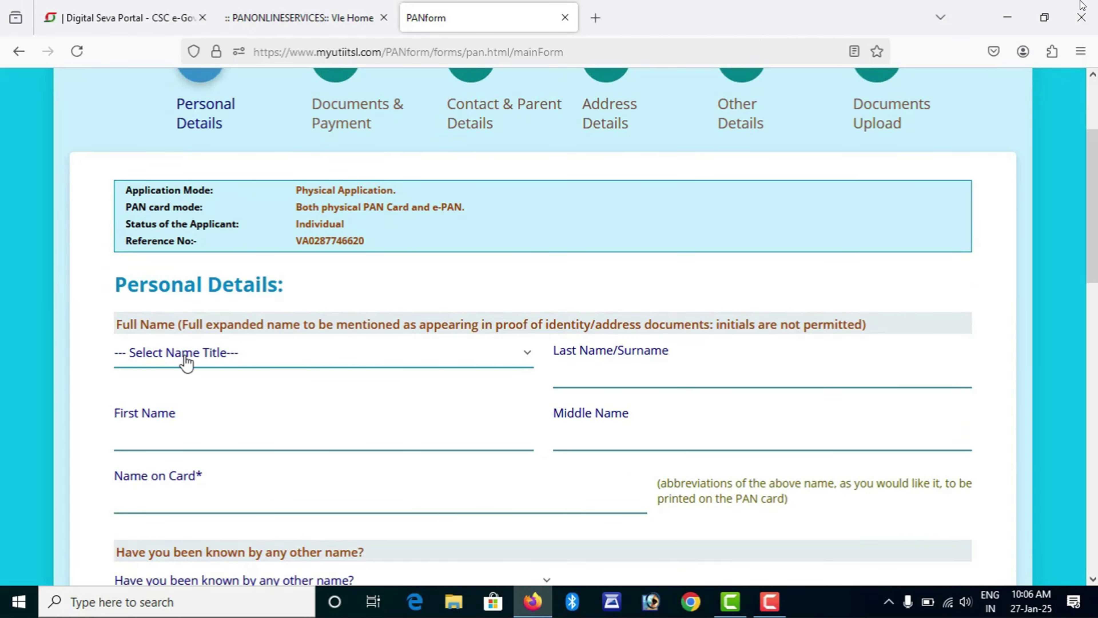
click(185, 366)
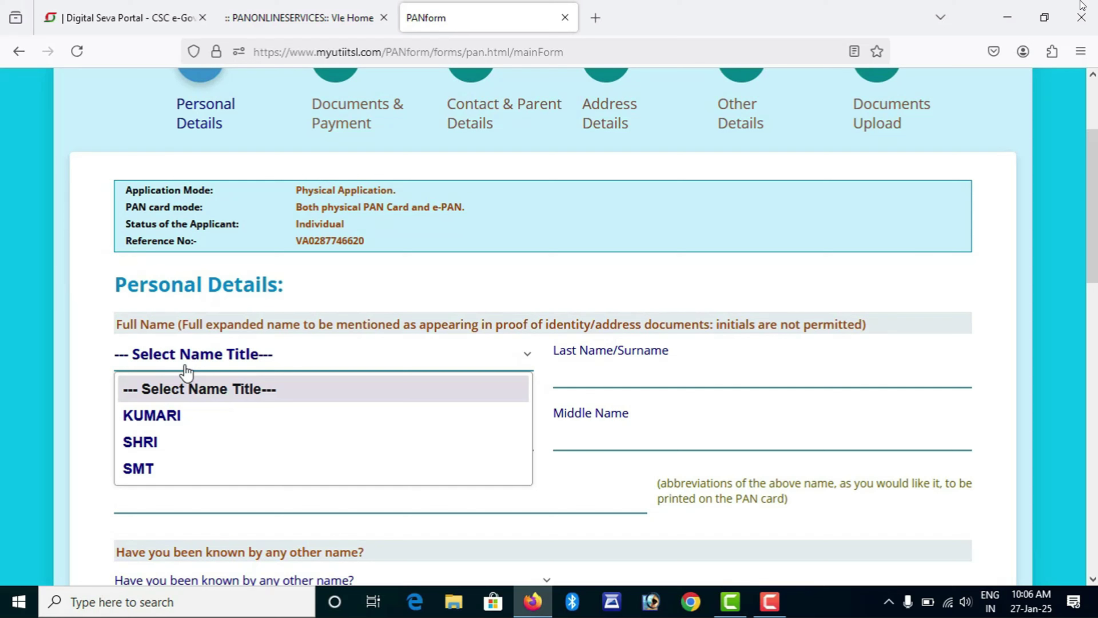
click(151, 468)
click(601, 384)
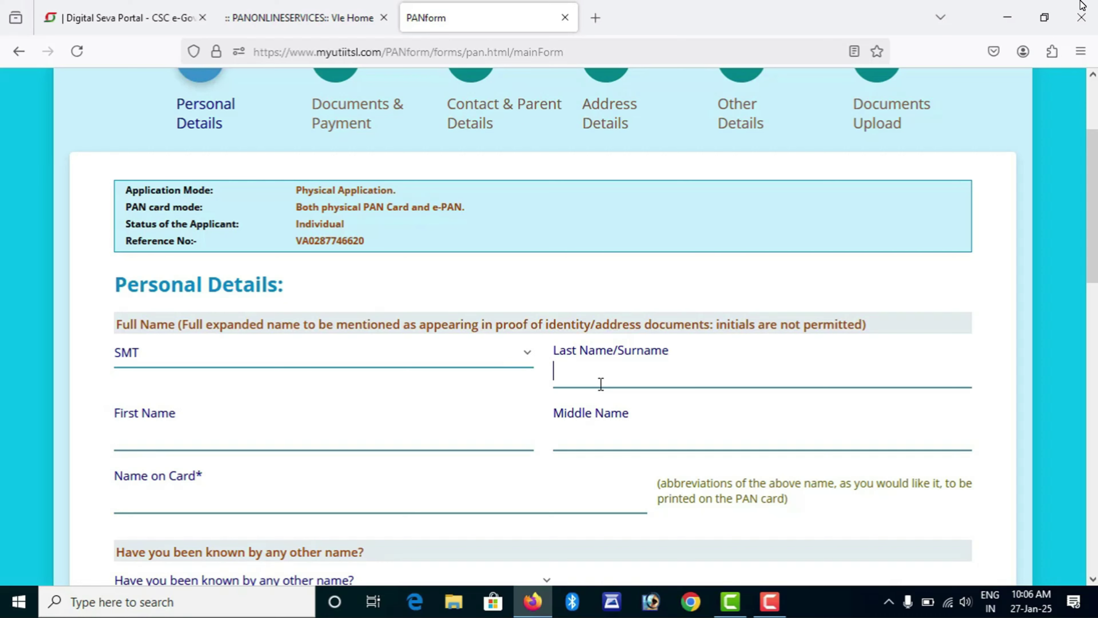
key(Tab)
key(Tab)
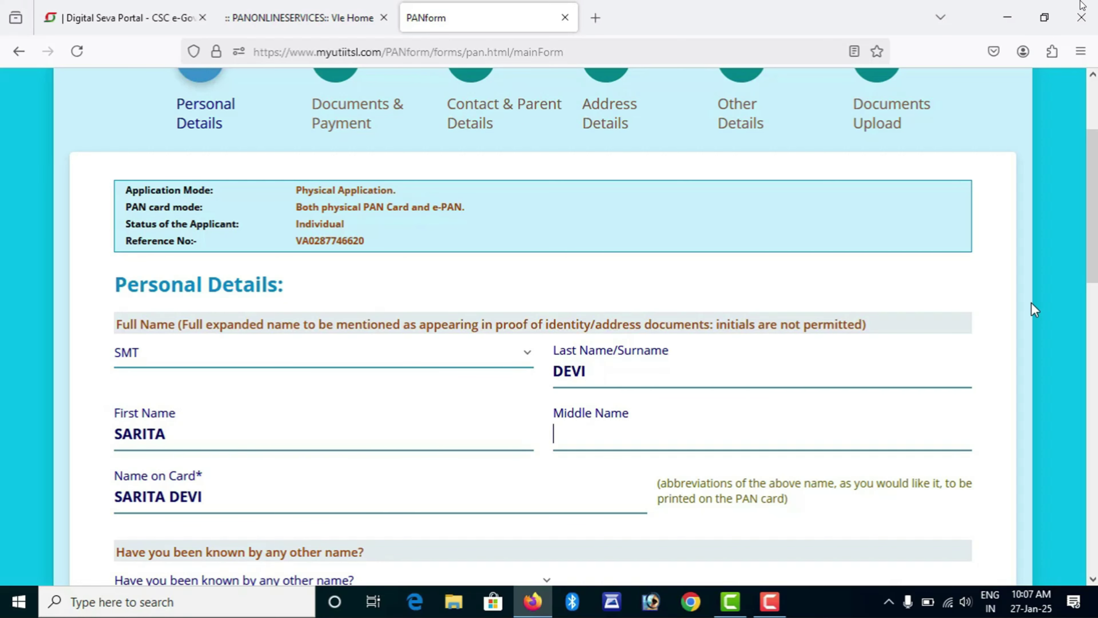
scroll(1092, 259, down, 5)
scroll(812, 342, down, 2)
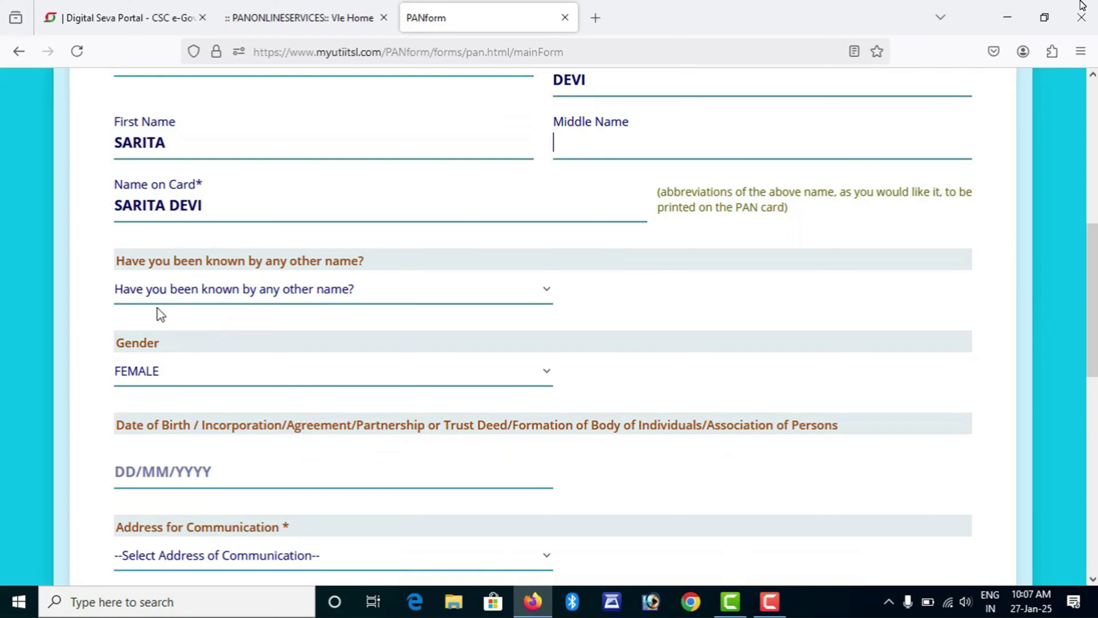
Answer NO to other known names and set the date of birth to 01/01/1984.
click(158, 301)
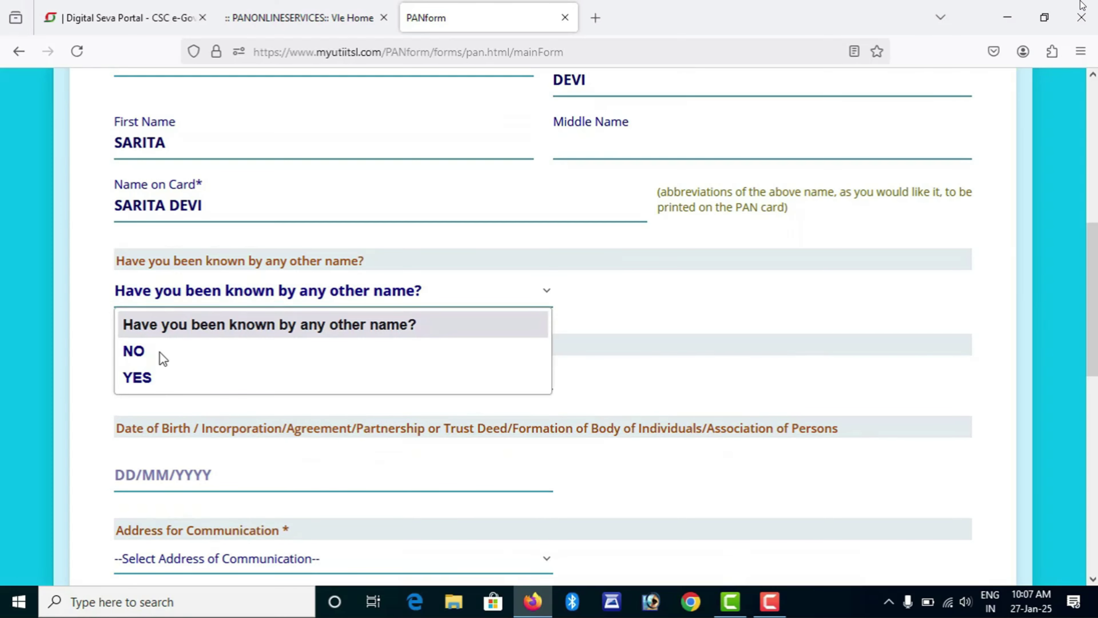
click(160, 353)
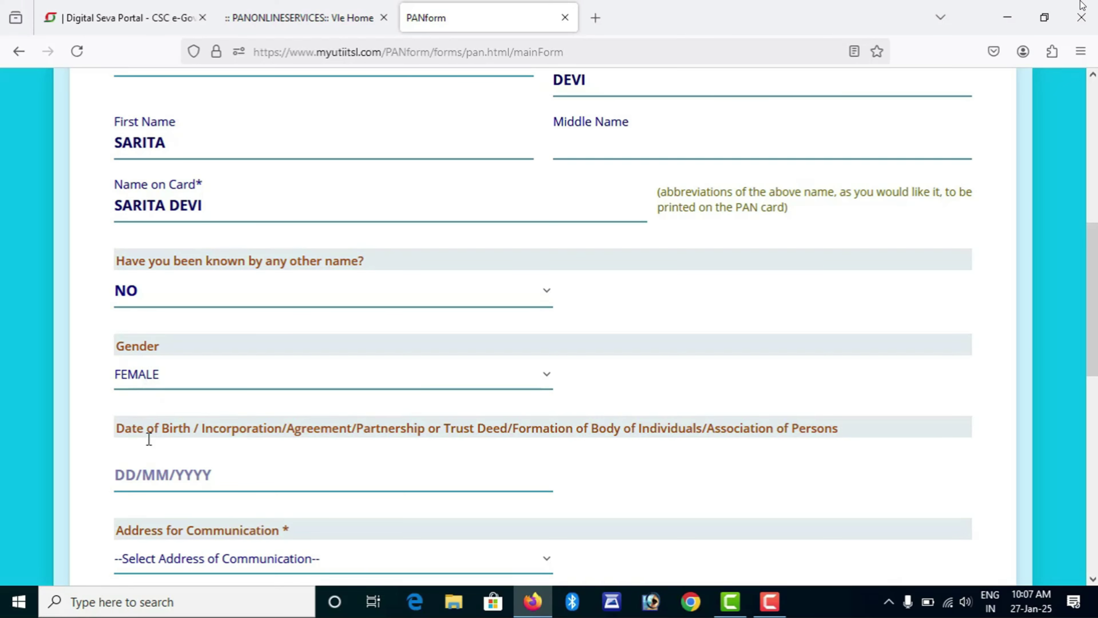
click(150, 480)
text(01)
click(147, 411)
click(147, 475)
text(01)
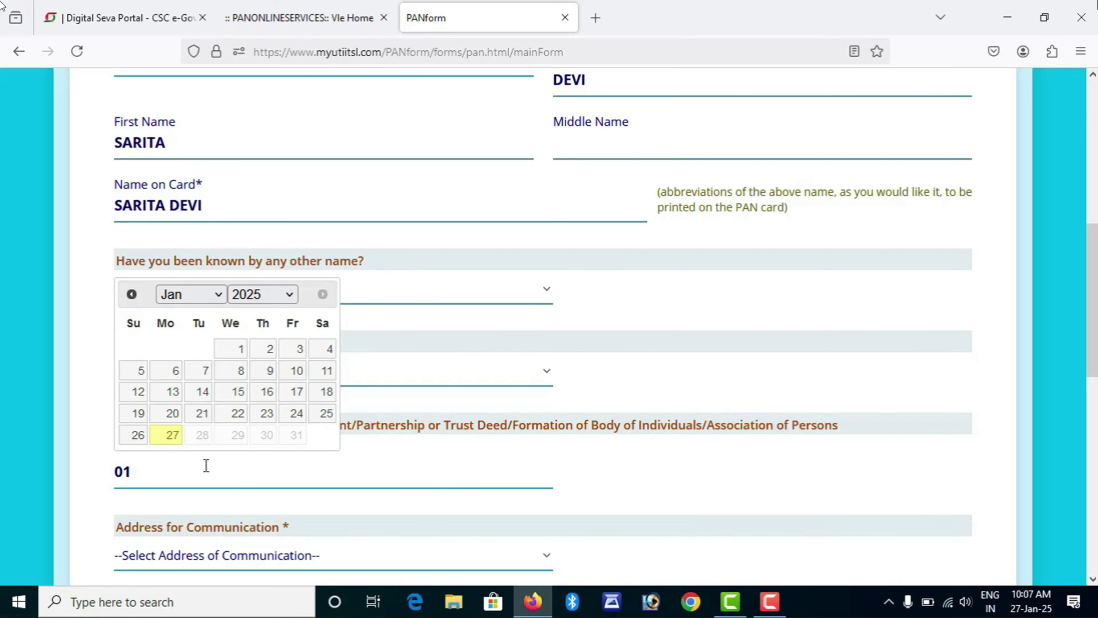
text(/01/1984)
click(138, 351)
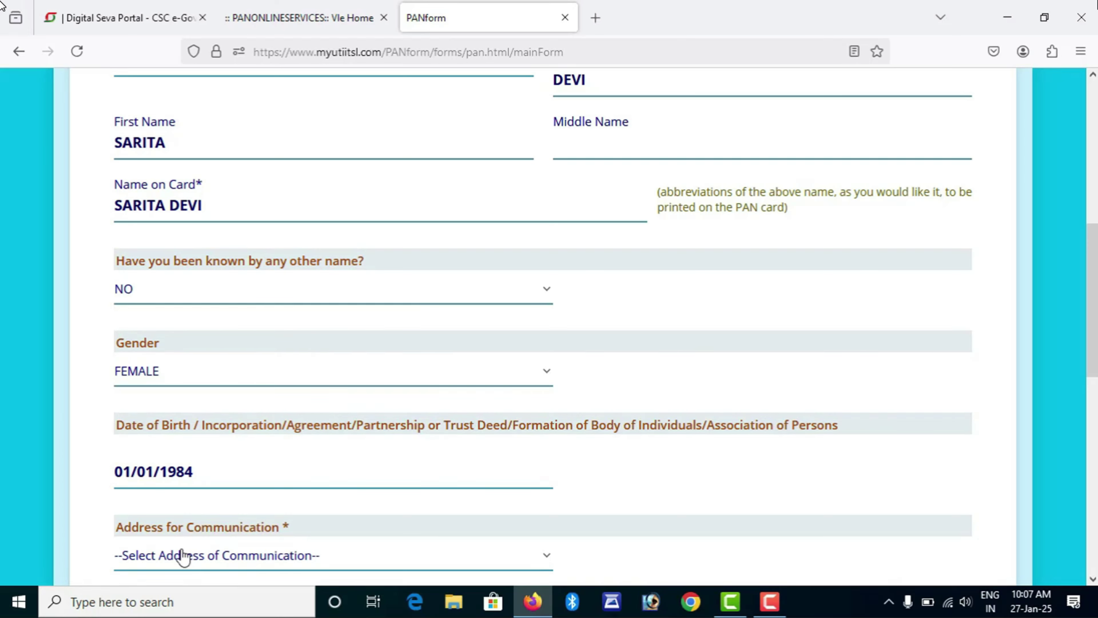
Set the address for communication to RESIDENCE.
click(220, 561)
click(196, 518)
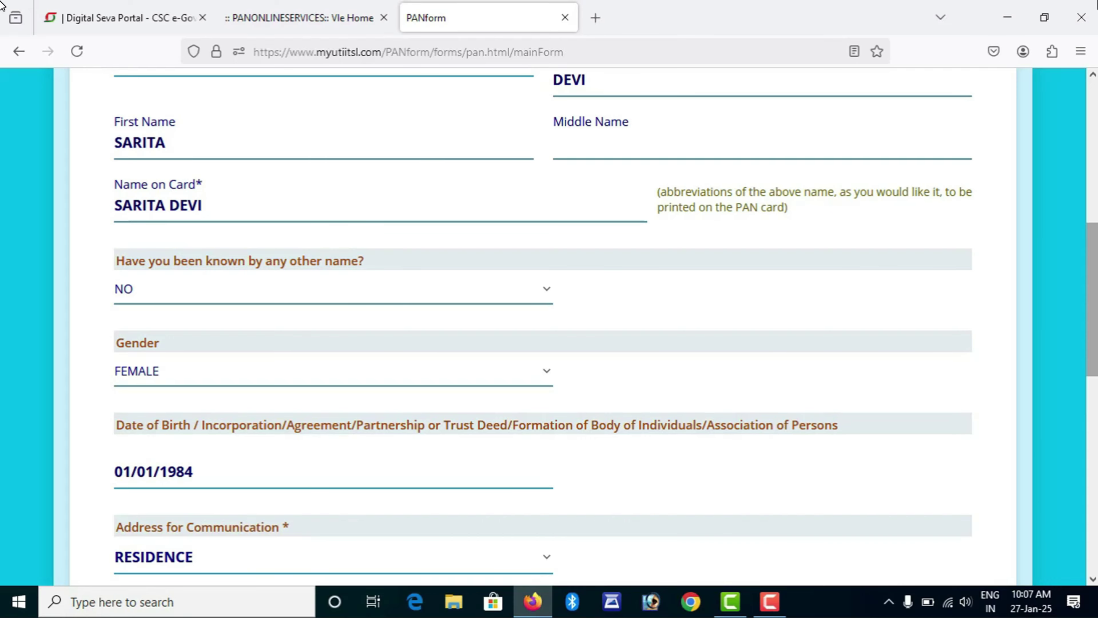
scroll(206, 313, down, 6)
click(206, 313)
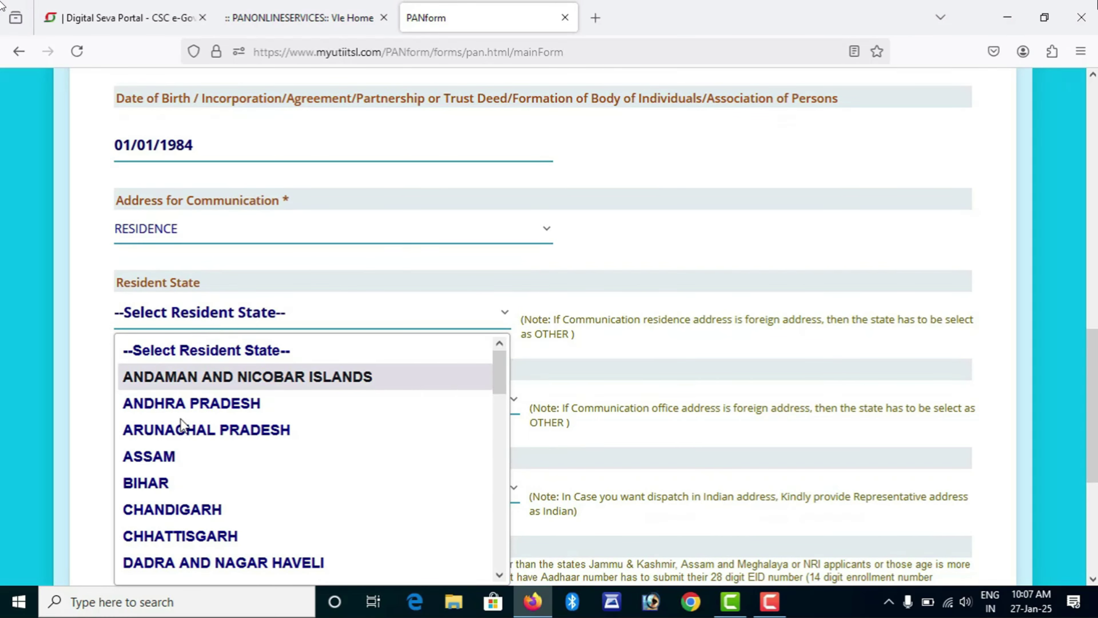
Select BIHAR as resident state, confirm the Aadhaar number, and enter the applicant's name as per Aadhaar.
click(173, 483)
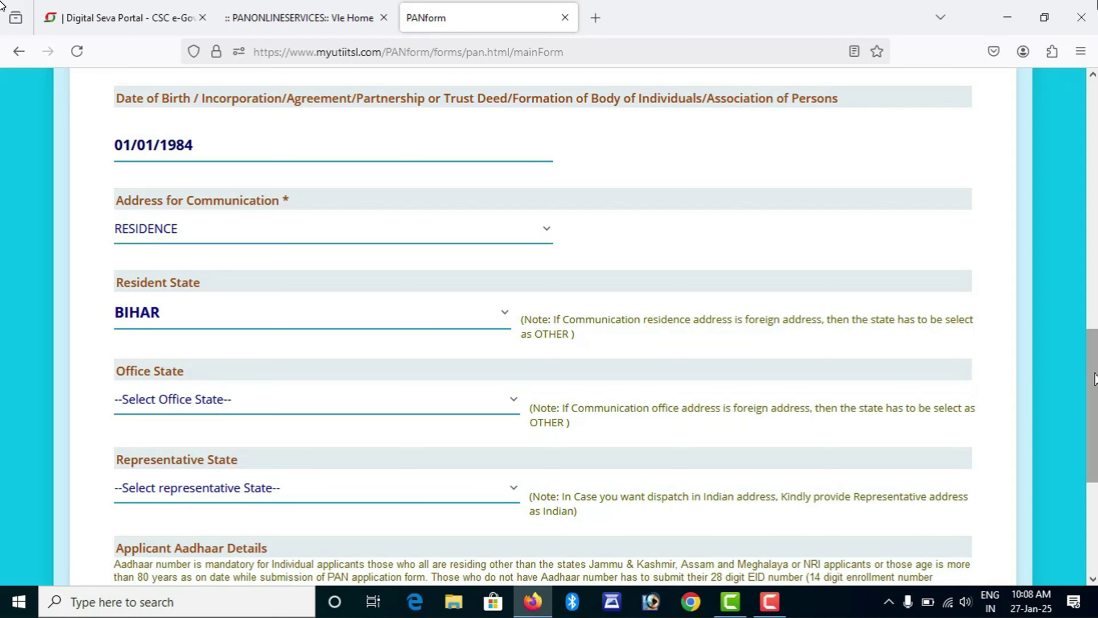
scroll(1094, 379, down, 5)
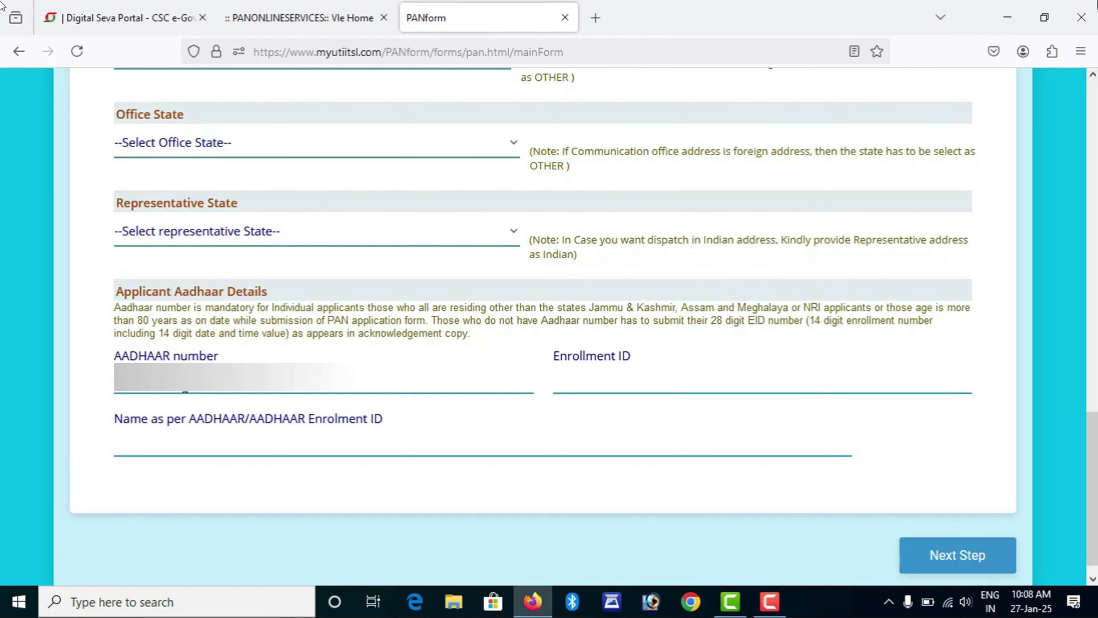
click(212, 430)
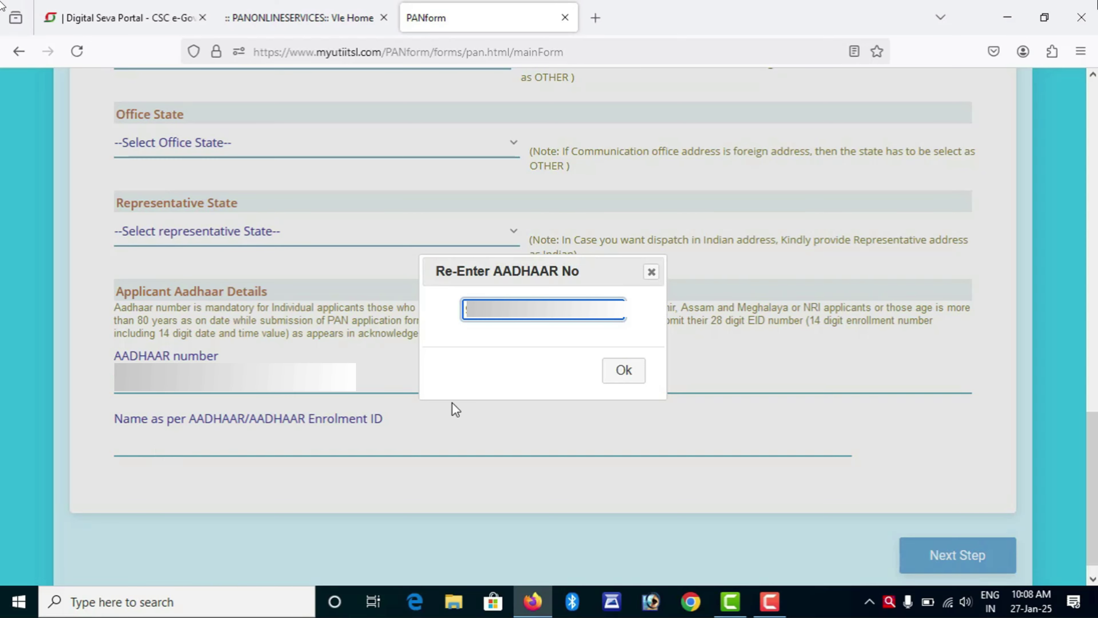
click(629, 380)
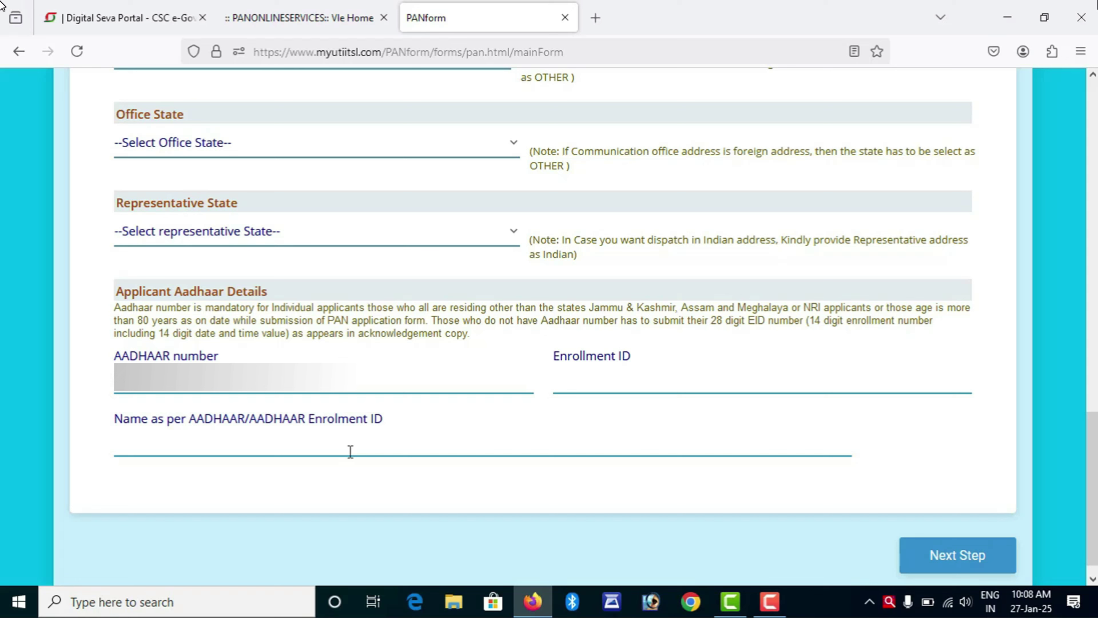
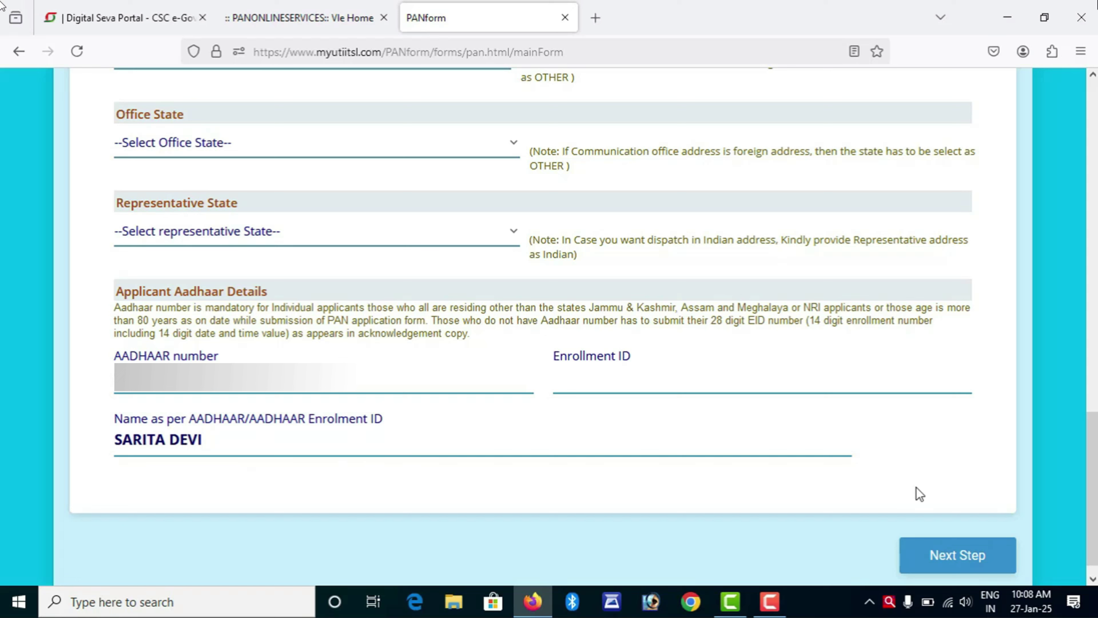
On Document Details, choose 'AADHAAR Card issued by UIDAI (In Copy)' as address proof and proceed to payment.
click(949, 558)
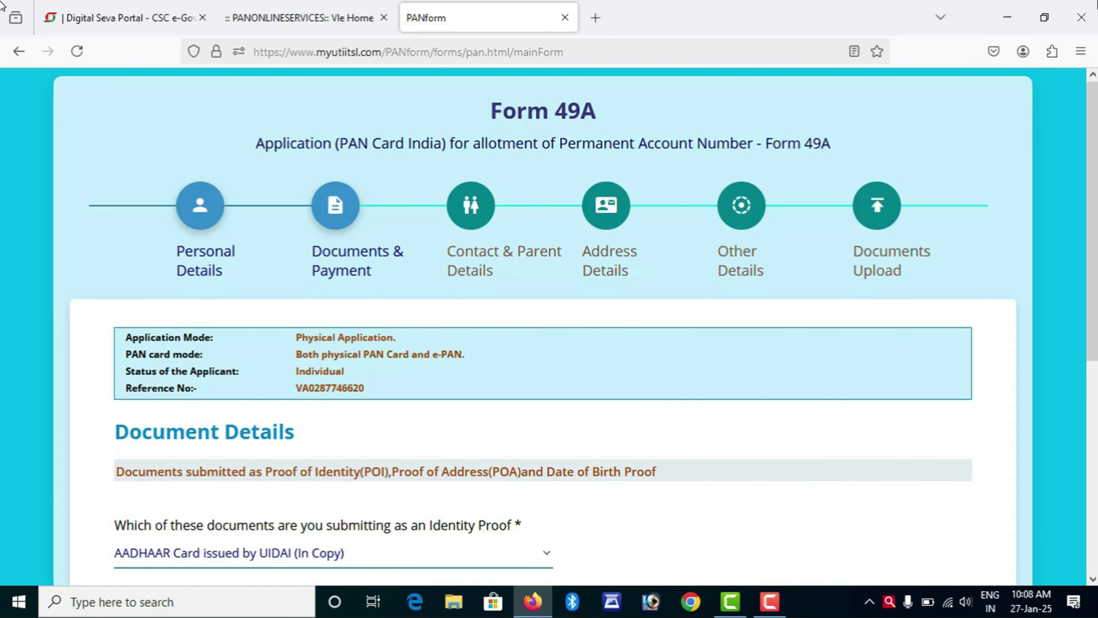
scroll(371, 277, down, 5)
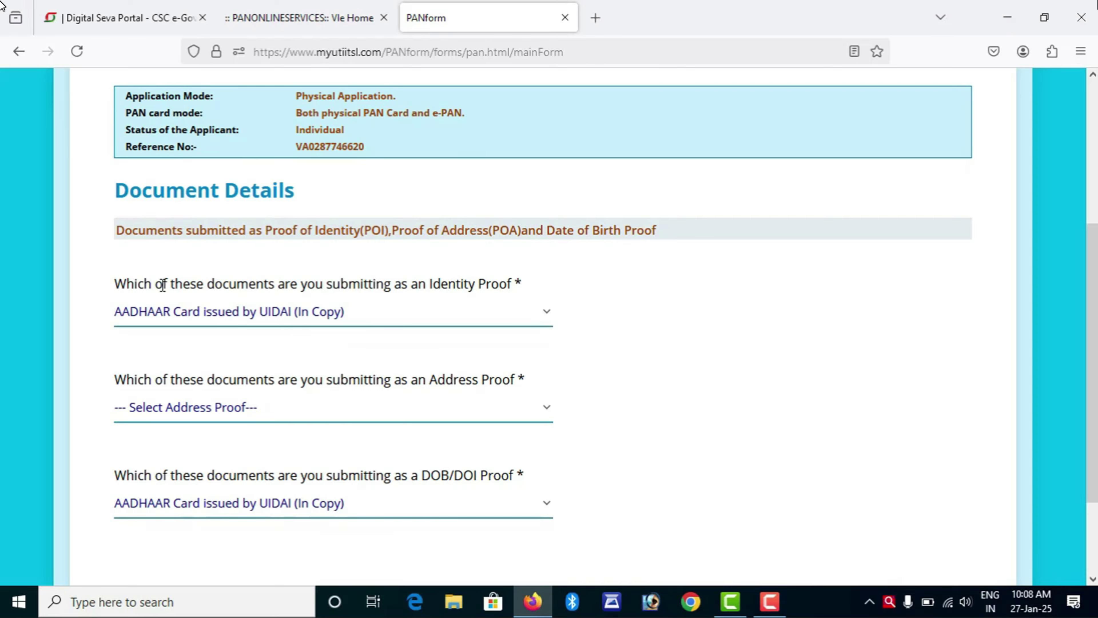
click(196, 416)
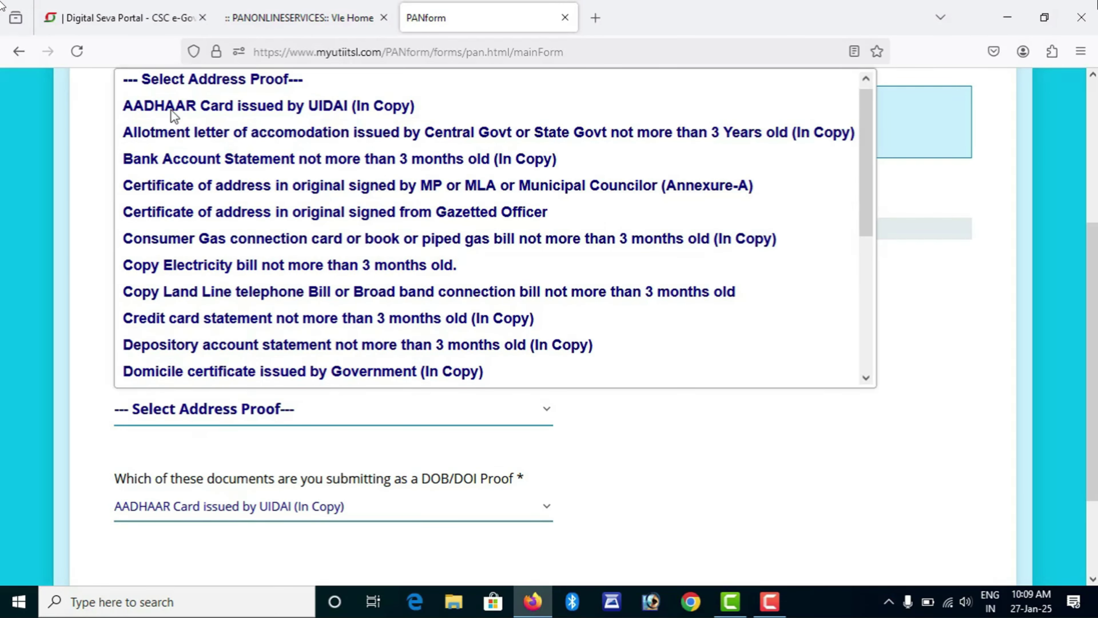
click(181, 106)
scroll(218, 372, down, 3)
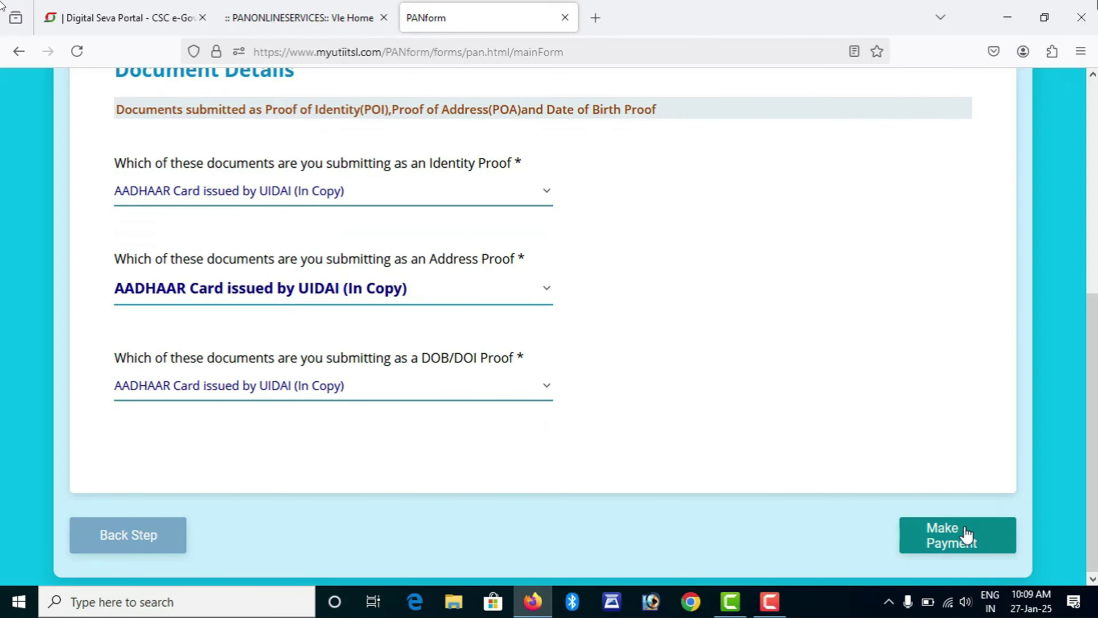
click(966, 534)
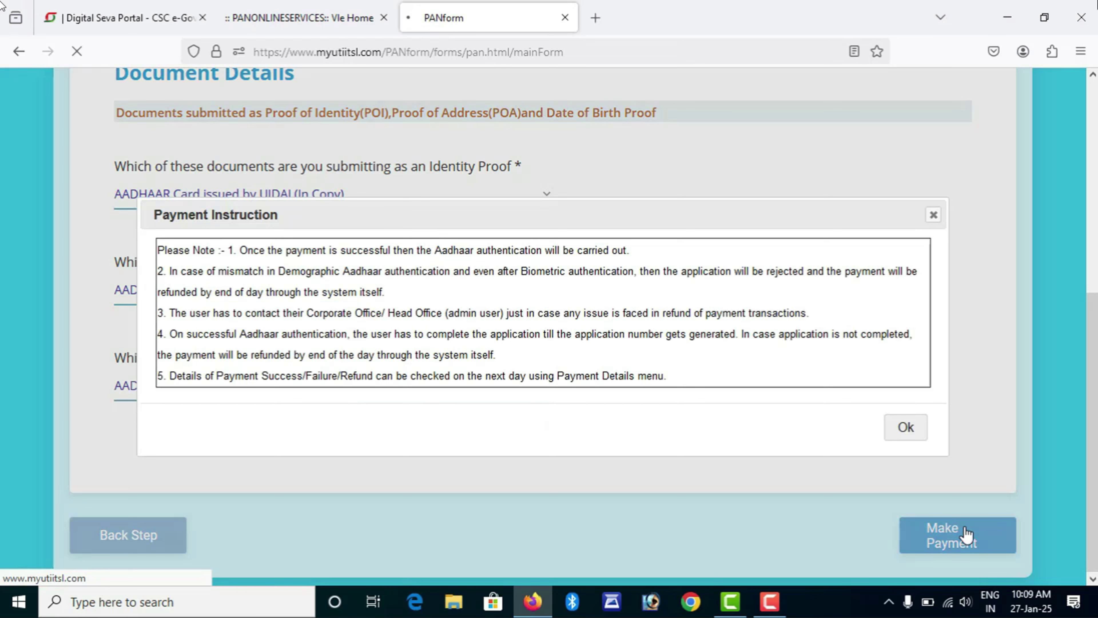
Accept the payment instructions to reach the CSC wallet Pay Page asking ₹97.37.
click(908, 428)
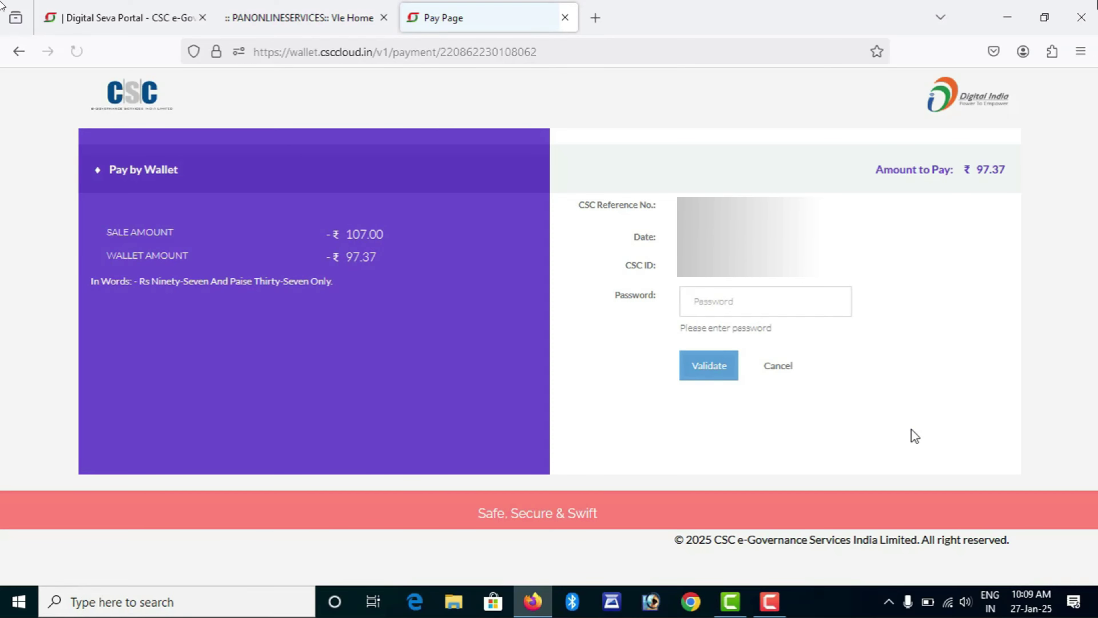
Authorize the CSC Wallet payment of ₹97.37 with the wallet password and 6-digit PIN.
click(760, 303)
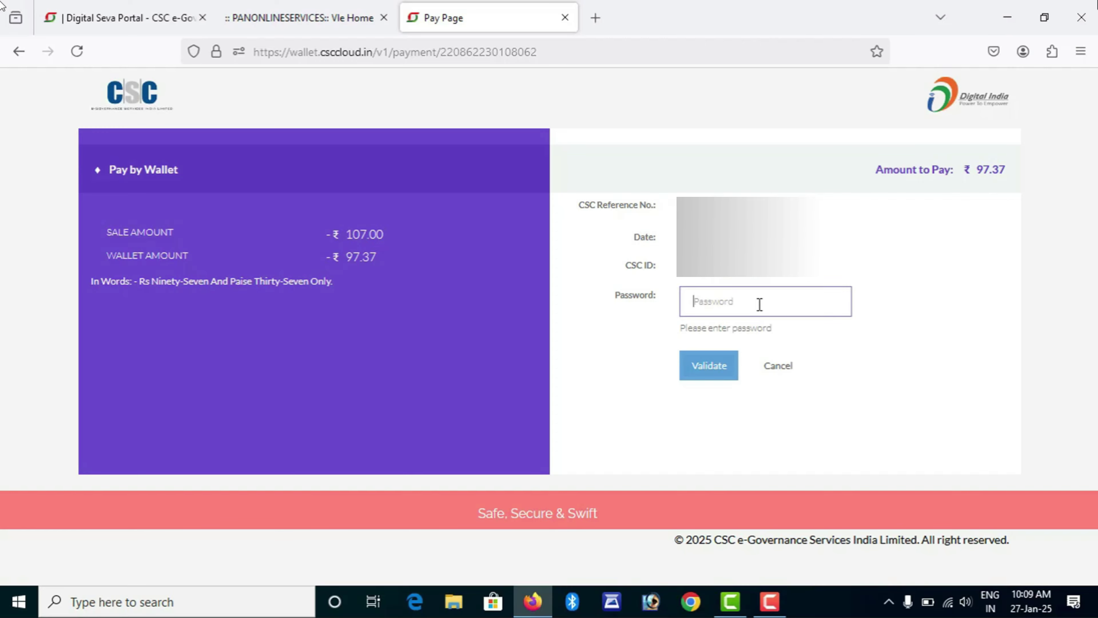
text(***)
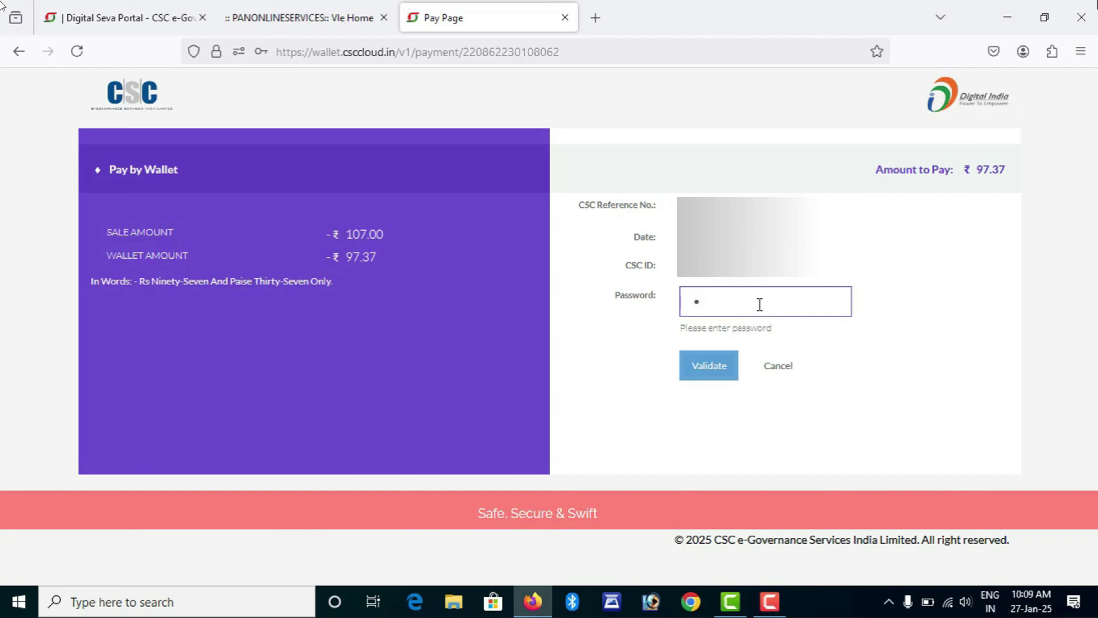
text(********)
key(Return)
click(711, 305)
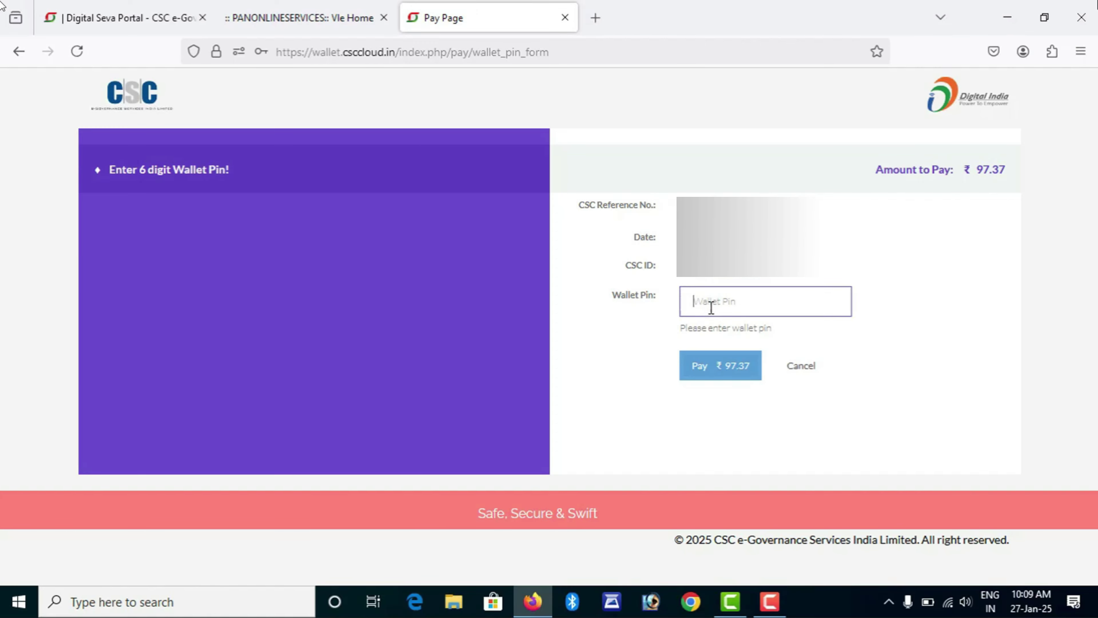
text(****)
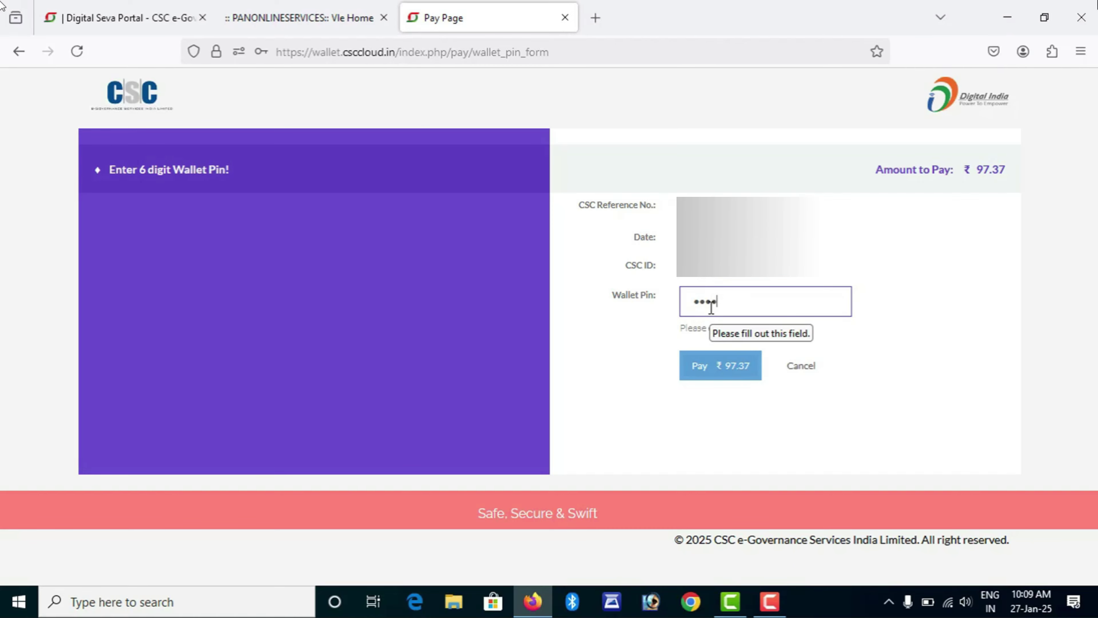
text(**)
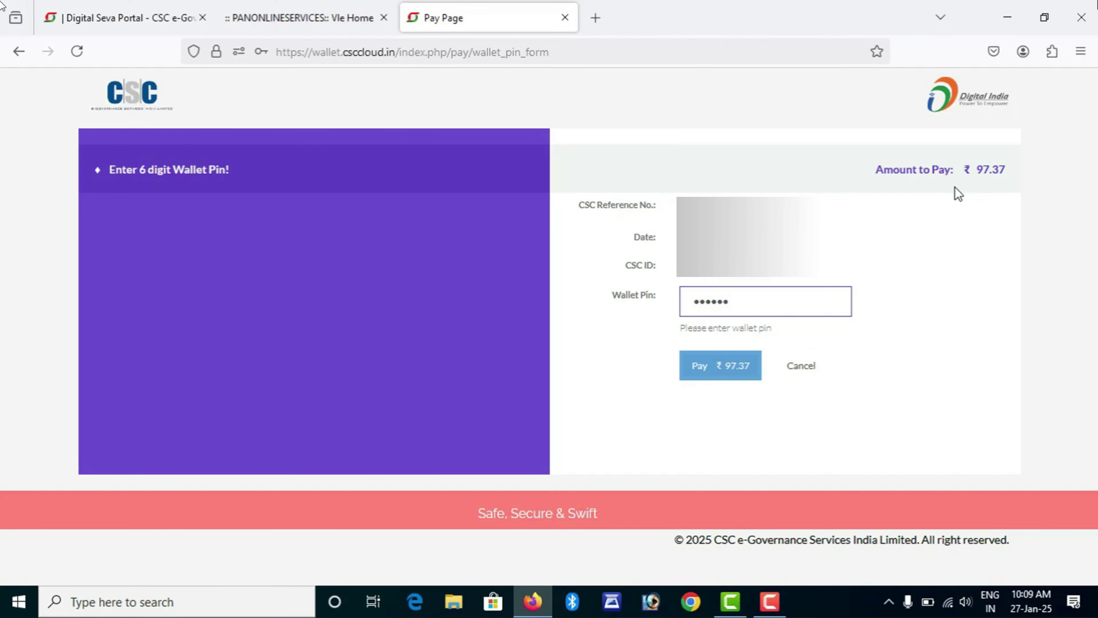
click(735, 368)
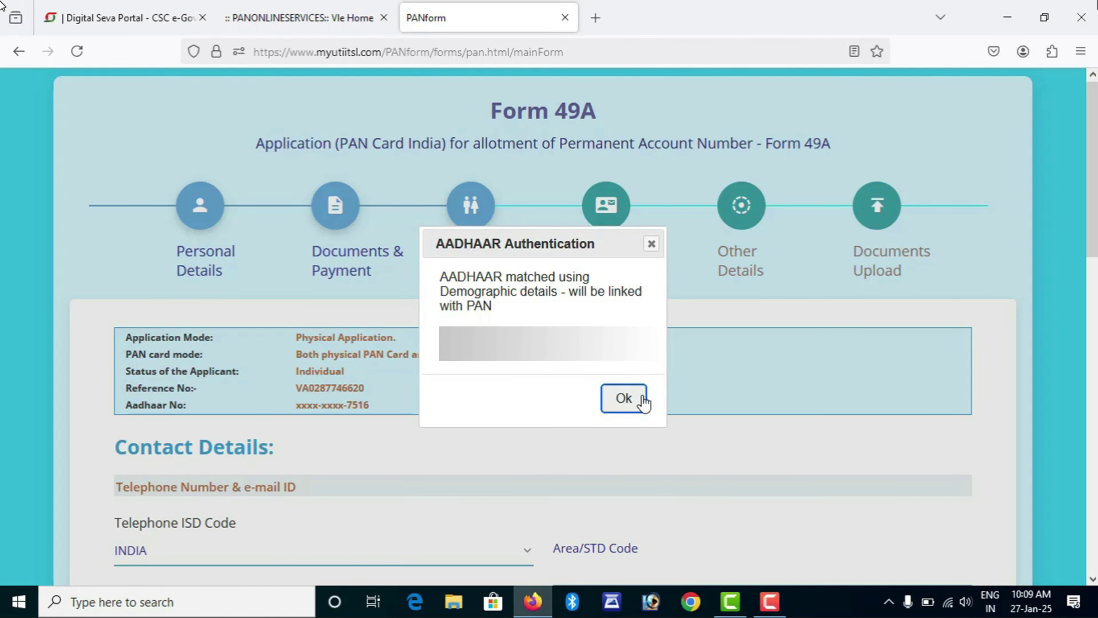
Acknowledge the Aadhaar match notice and fill the applicant's e-mail from the autocomplete suggestion.
click(643, 401)
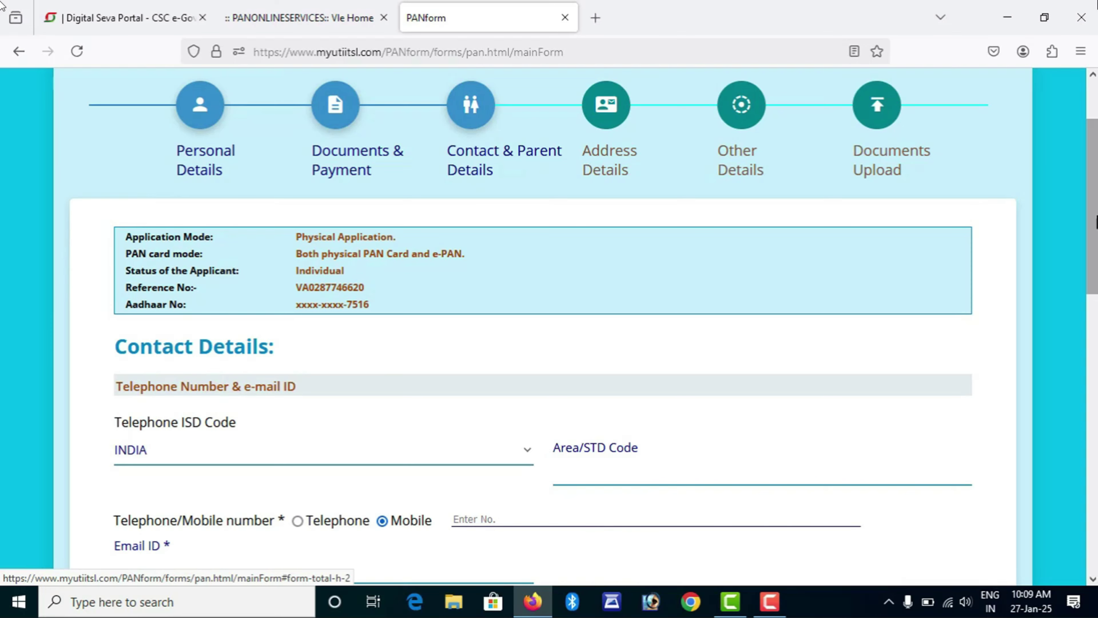
scroll(549, 324, down, 3)
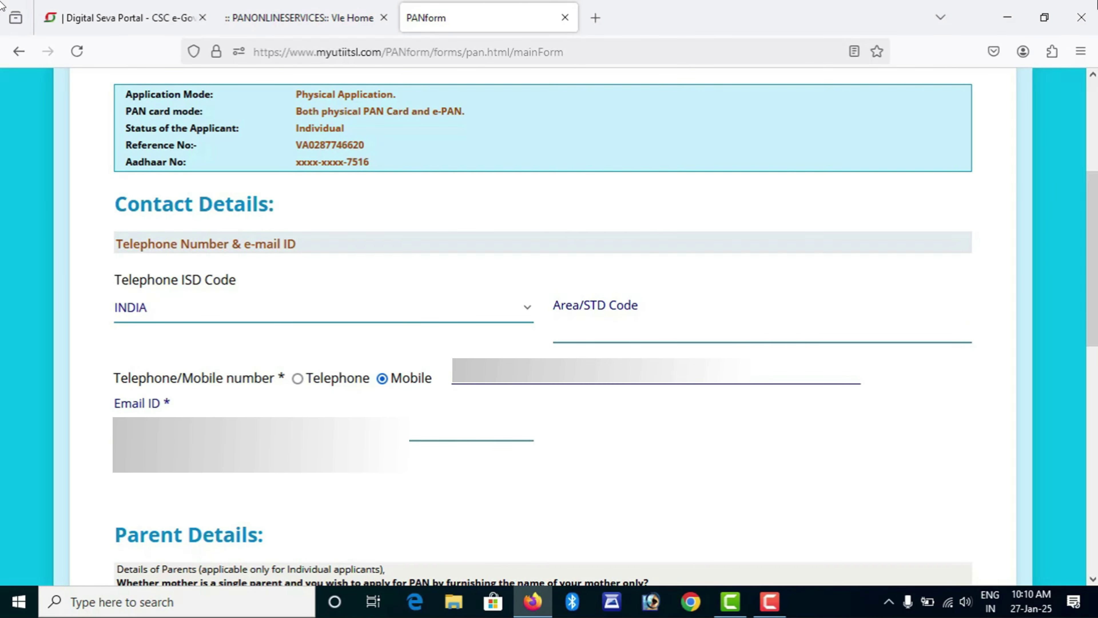
text(a)
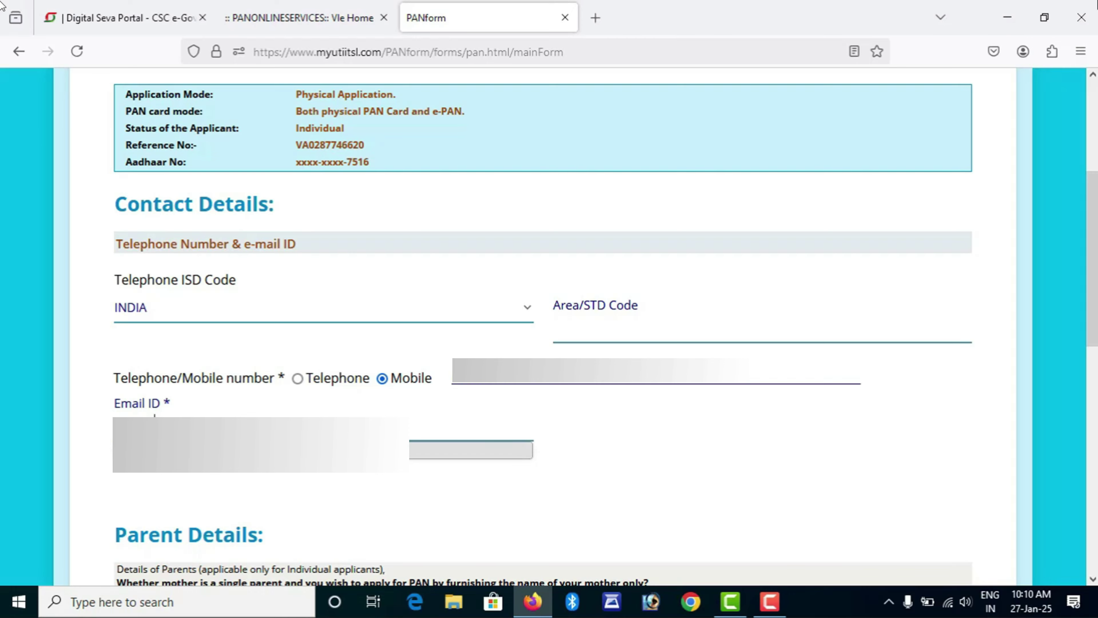
click(195, 449)
drag(1092, 260, 1092, 338)
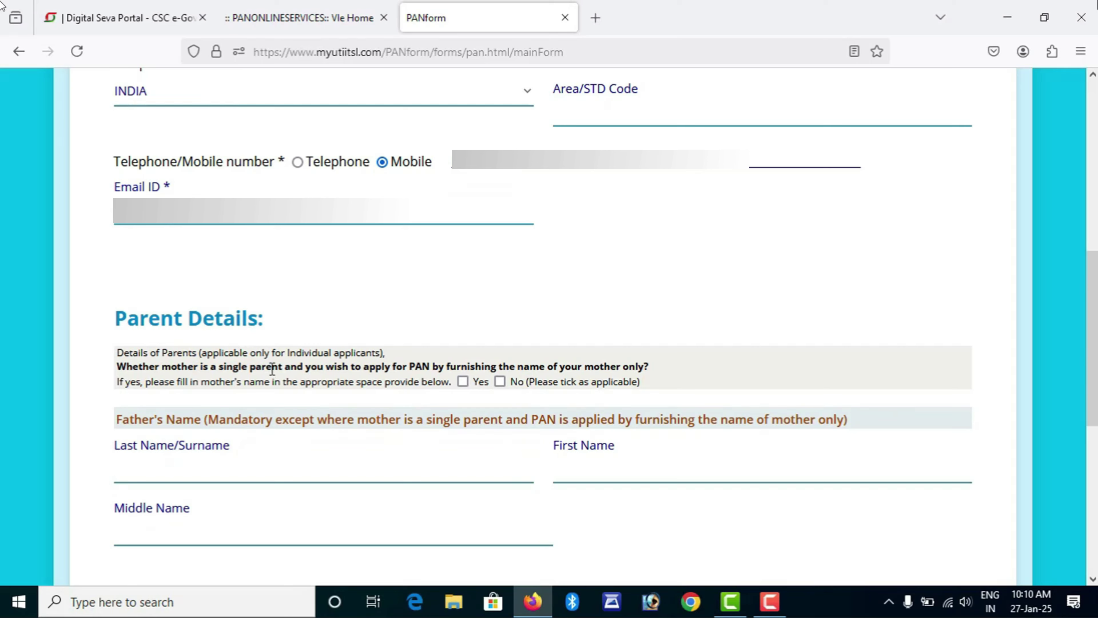
Answer No to mother being a single parent and enter the father's surname SINGH.
click(500, 382)
scroll(735, 398, down, 2)
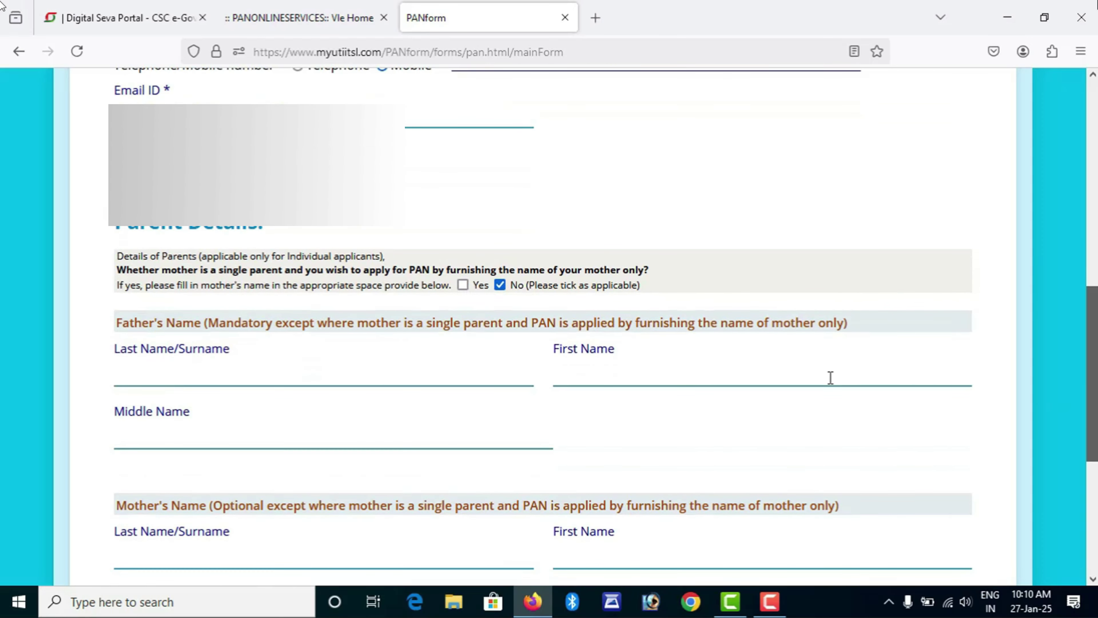
drag(135, 324, 423, 324)
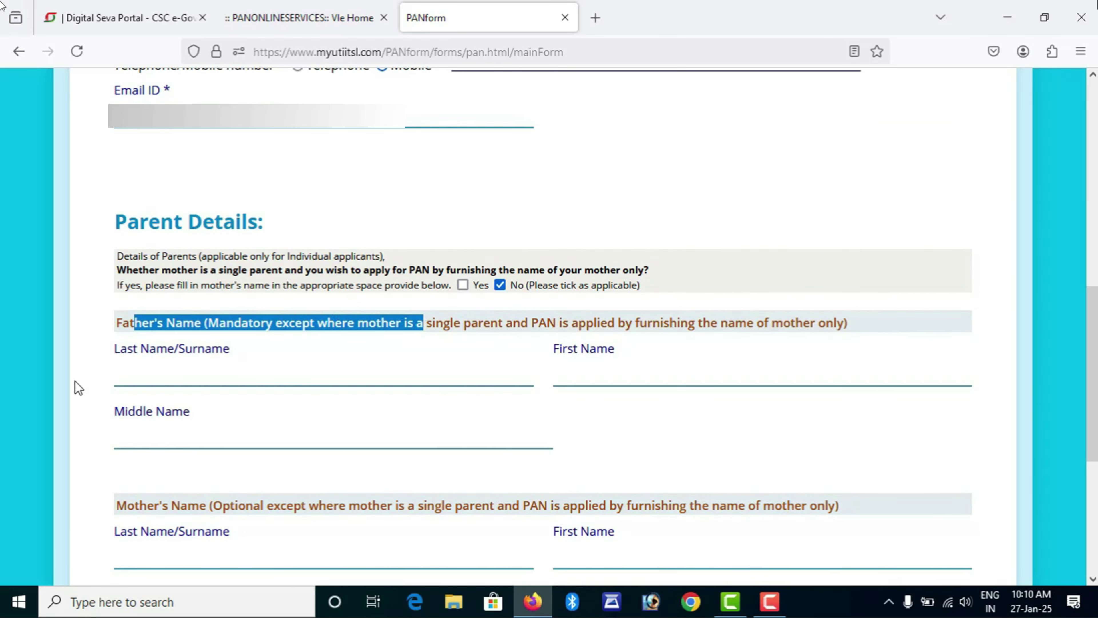
click(181, 375)
text(SINGH)
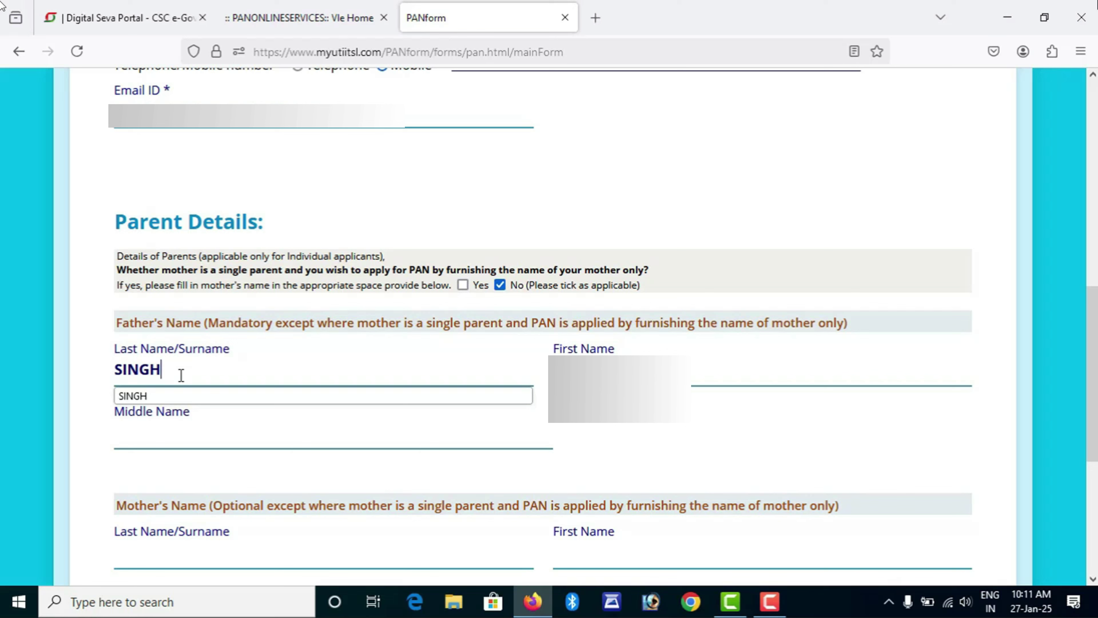
key(Tab)
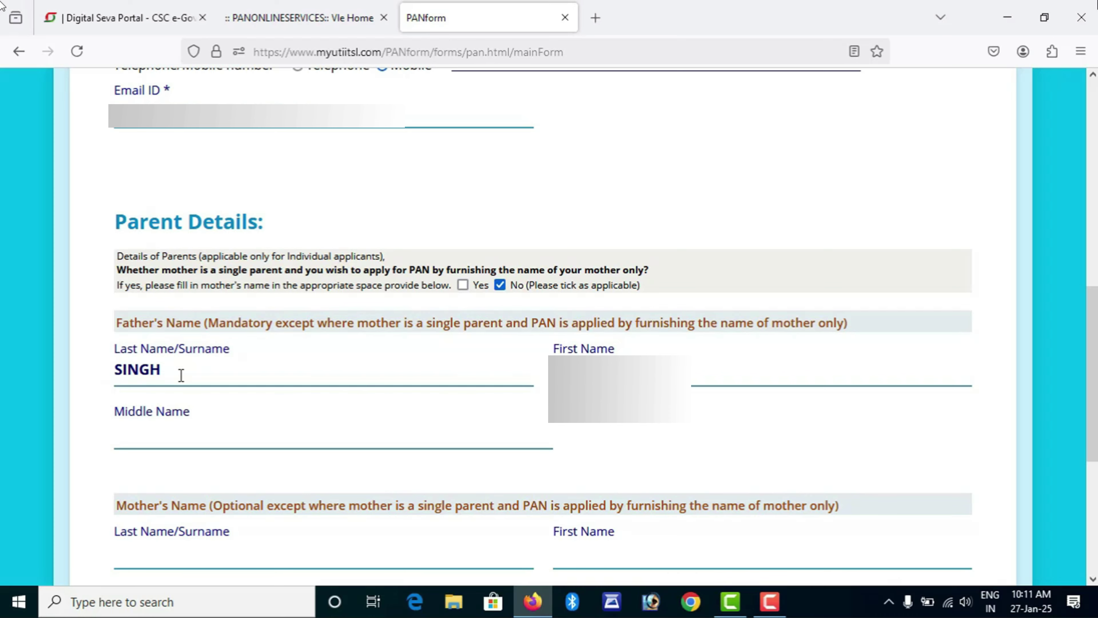
Choose FATHER'S NAME to print on the PAN card and advance to the next step.
scroll(181, 375, down, 5)
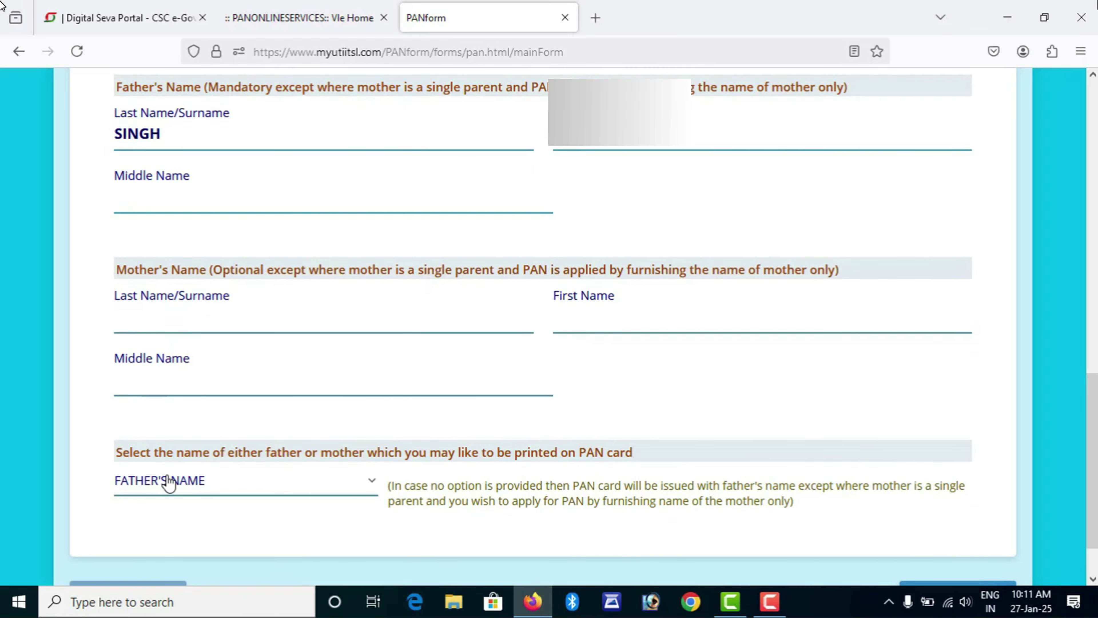
click(145, 486)
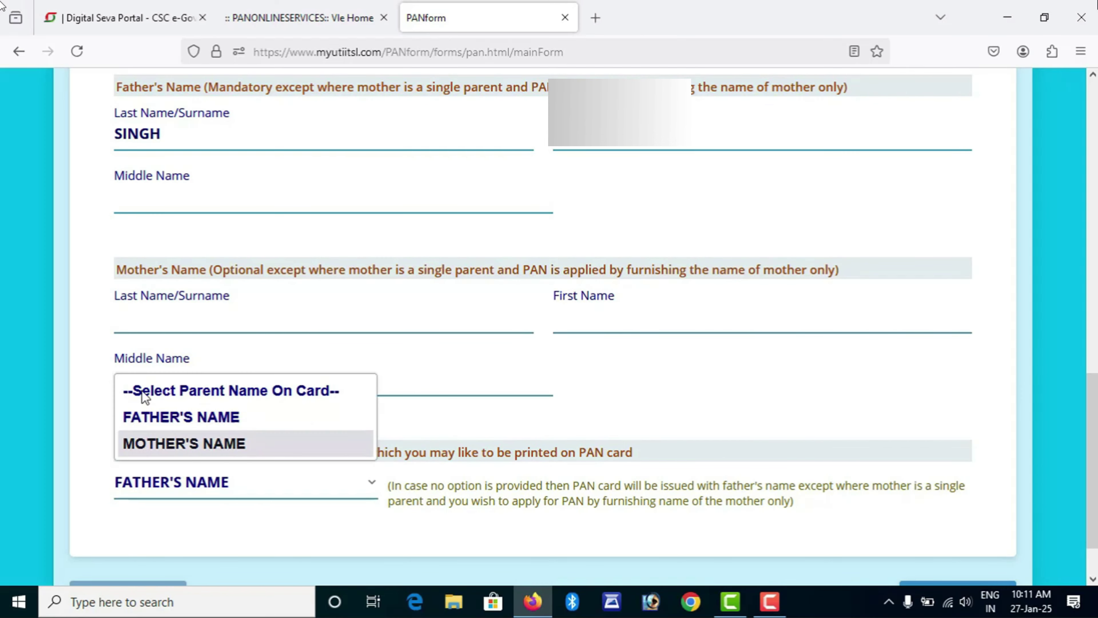
click(167, 417)
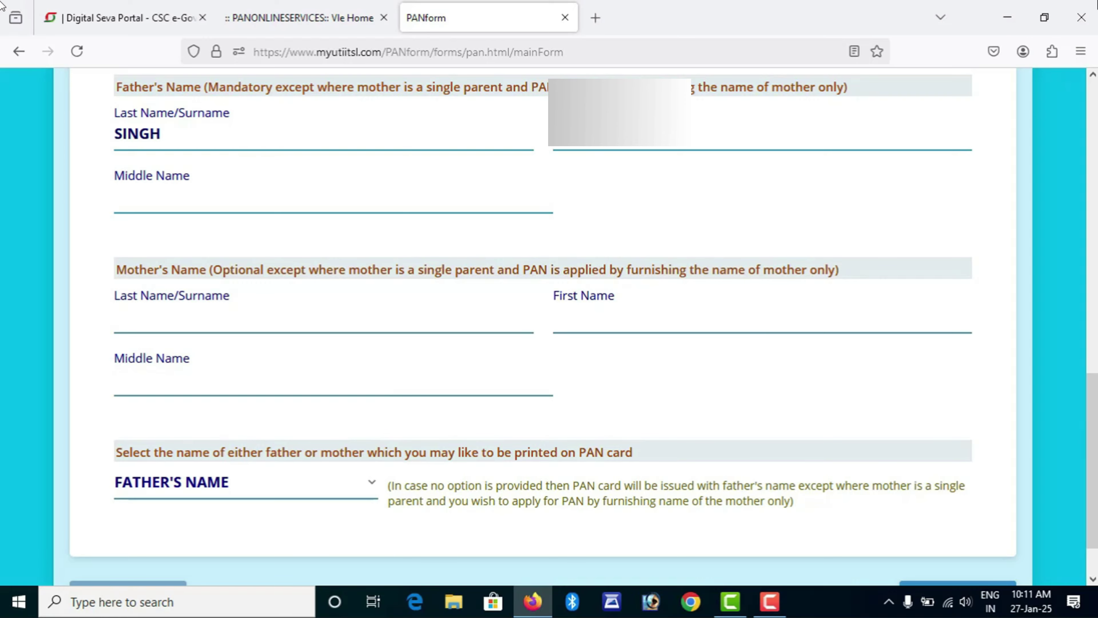
scroll(996, 506, down, 2)
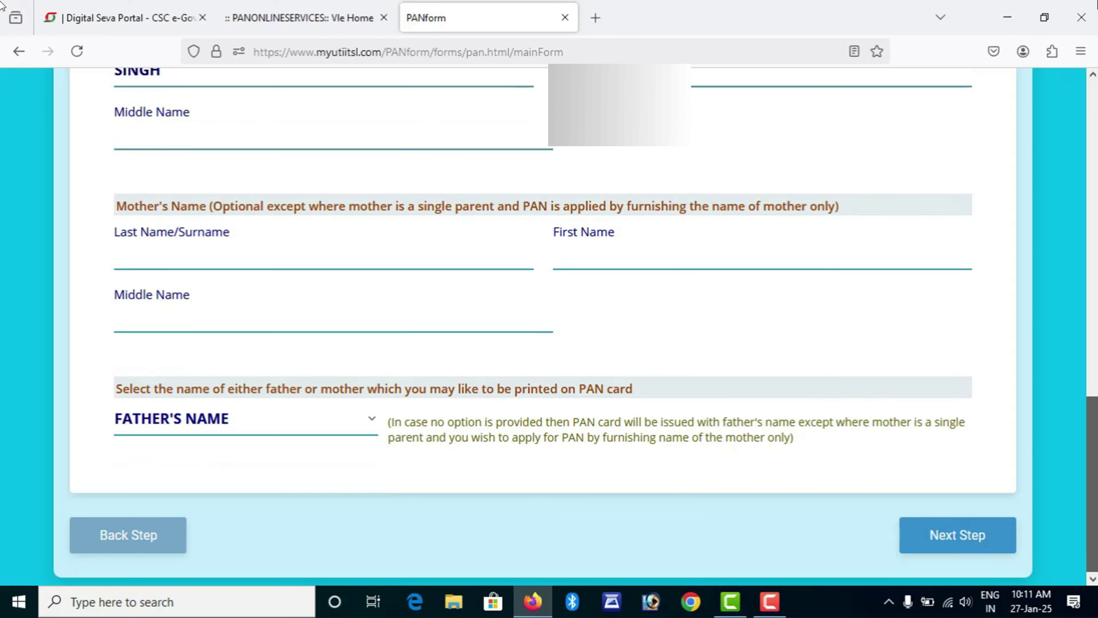
click(958, 530)
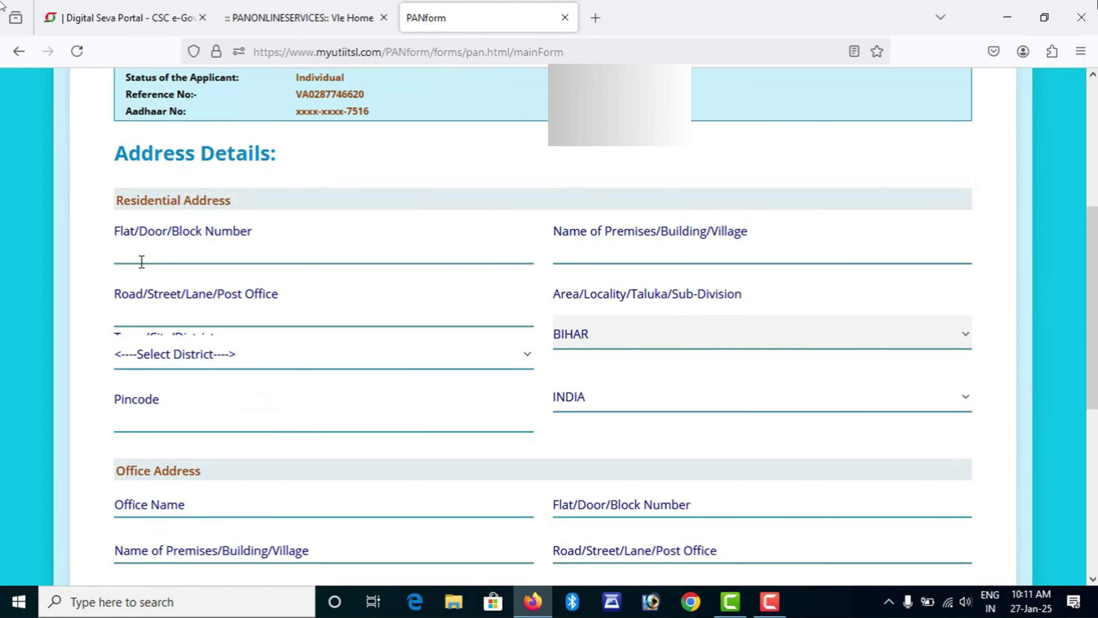
Fill the address fields, tick No Income as the source of income, and advance to Other Details.
click(141, 261)
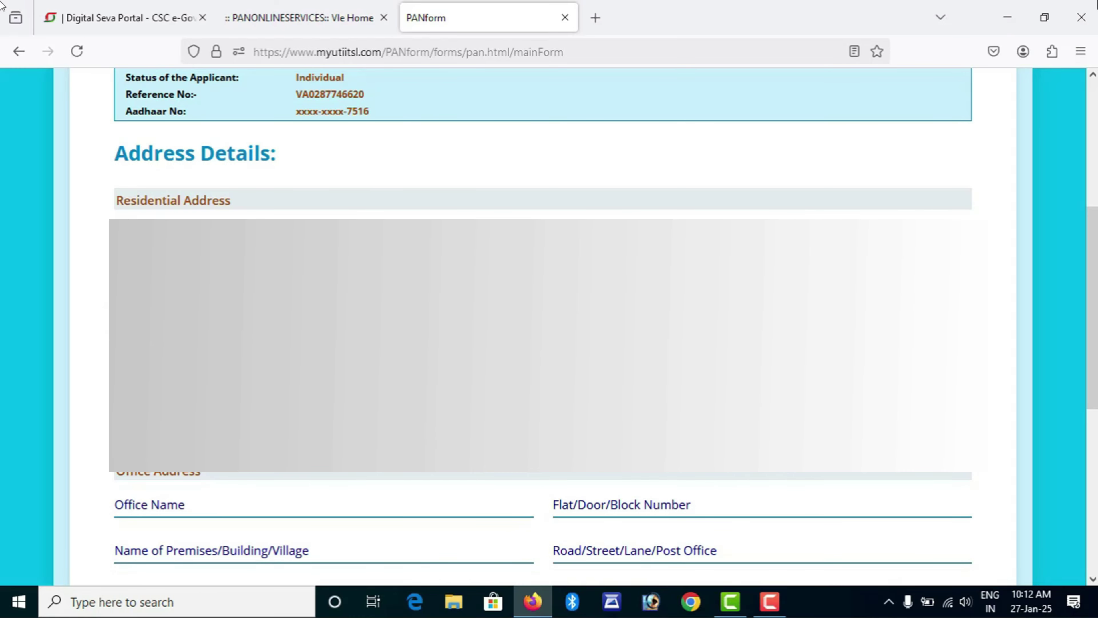
scroll(308, 162, down, 5)
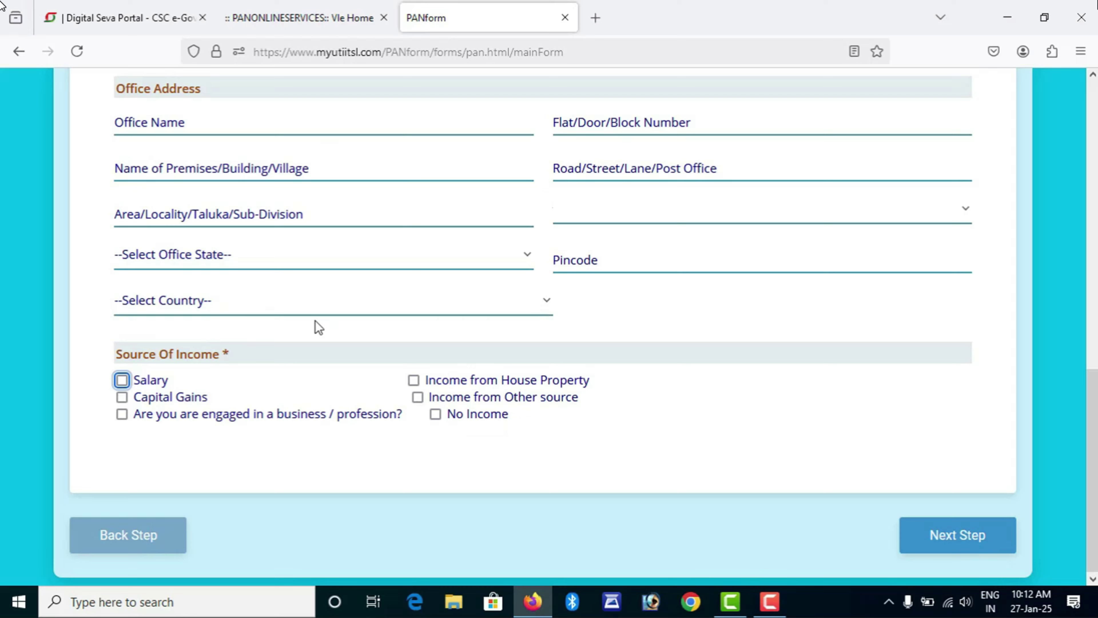
click(435, 414)
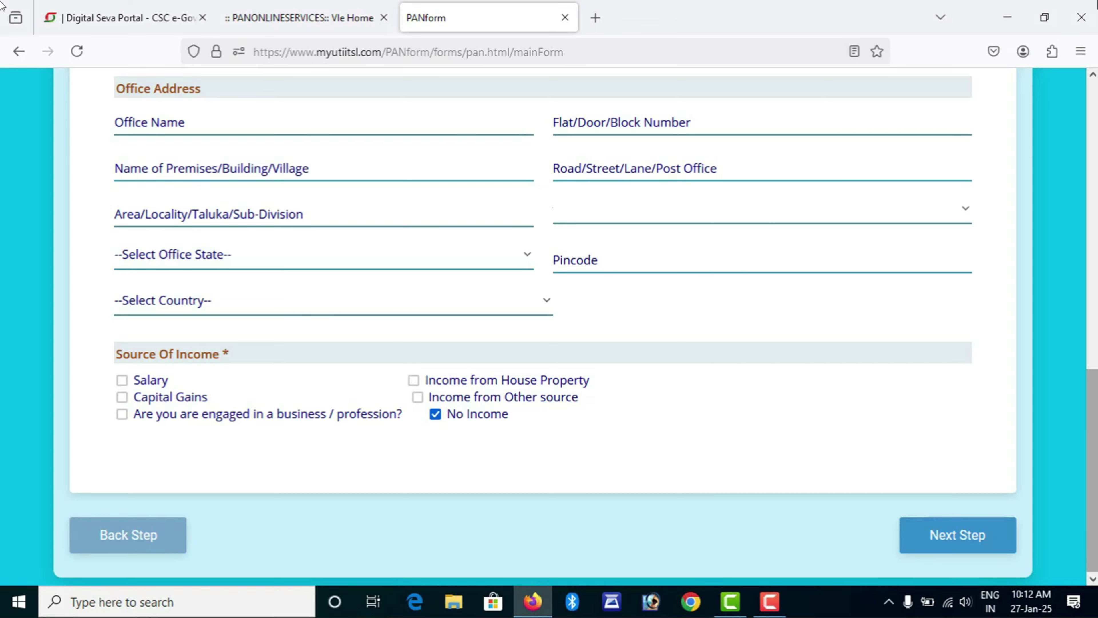
click(936, 544)
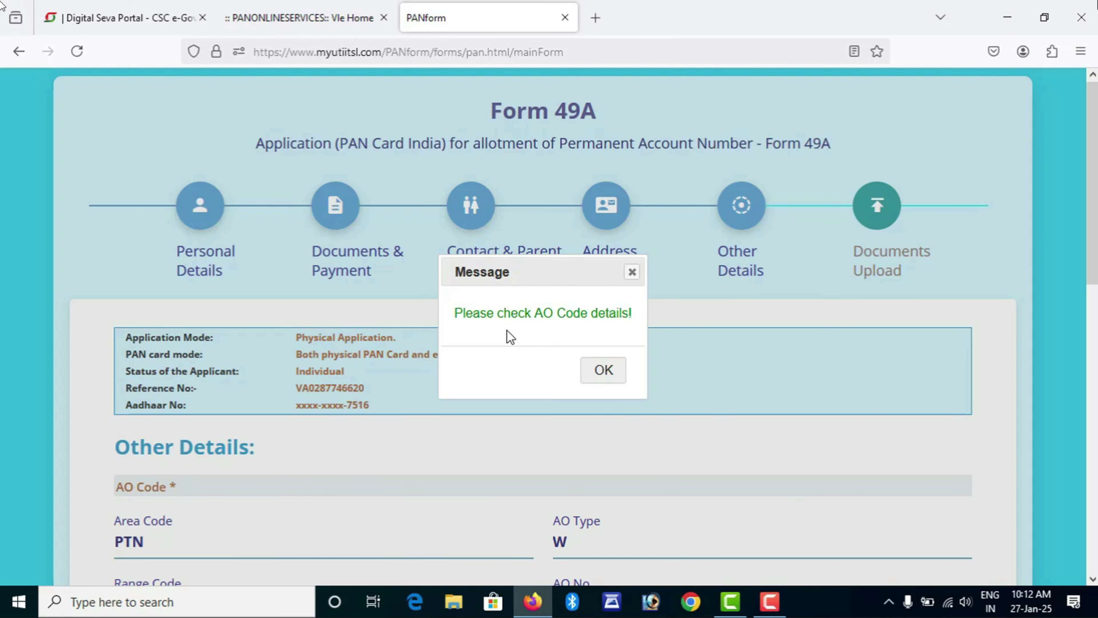
Dismiss the AO Code message and select HIMSELF/HERSELF as the declaration capacity.
click(603, 369)
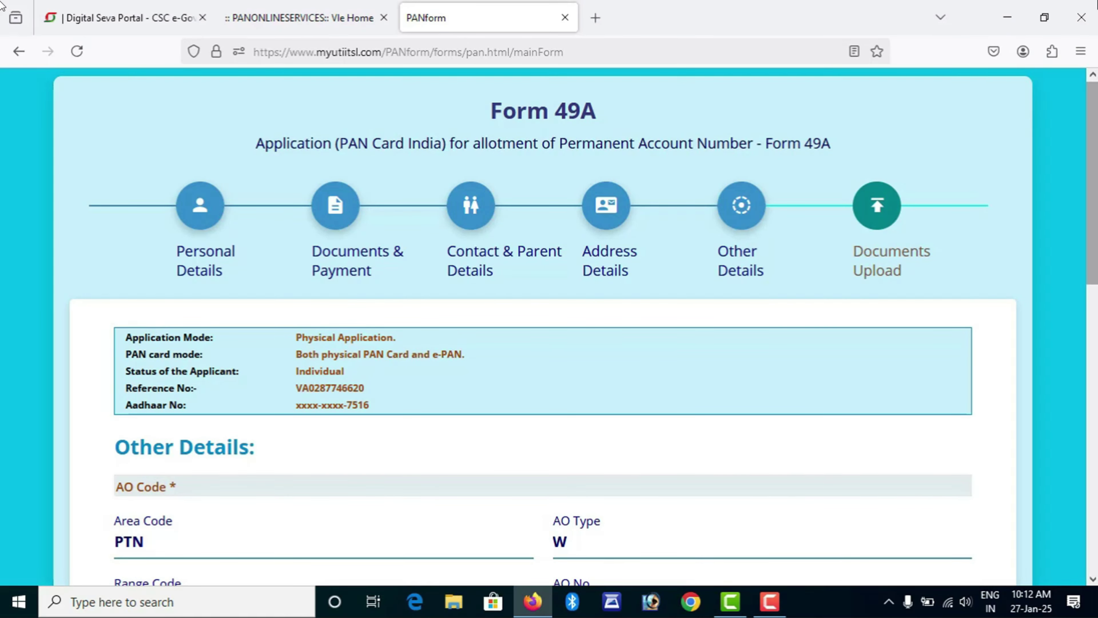
scroll(607, 368, down, 2)
scroll(216, 208, down, 9)
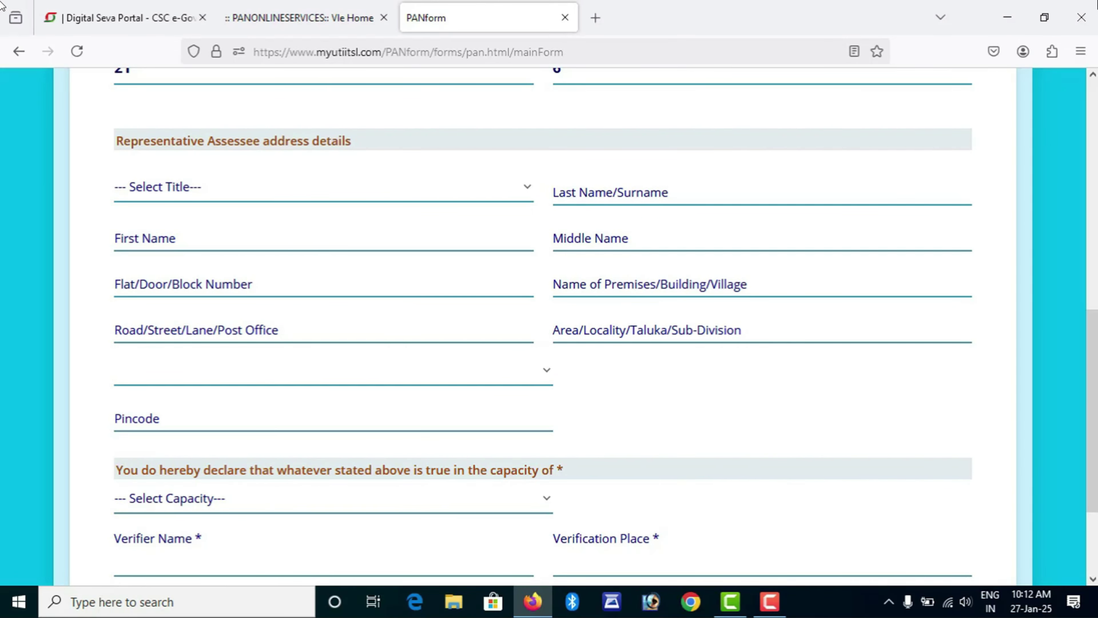
scroll(111, 328, down, 3)
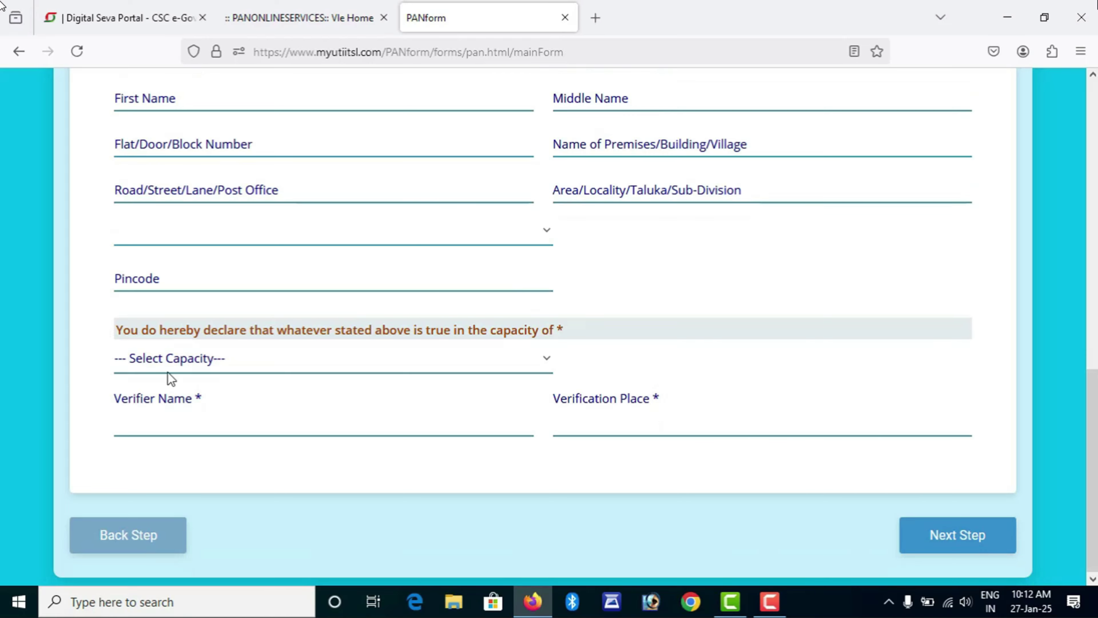
click(168, 372)
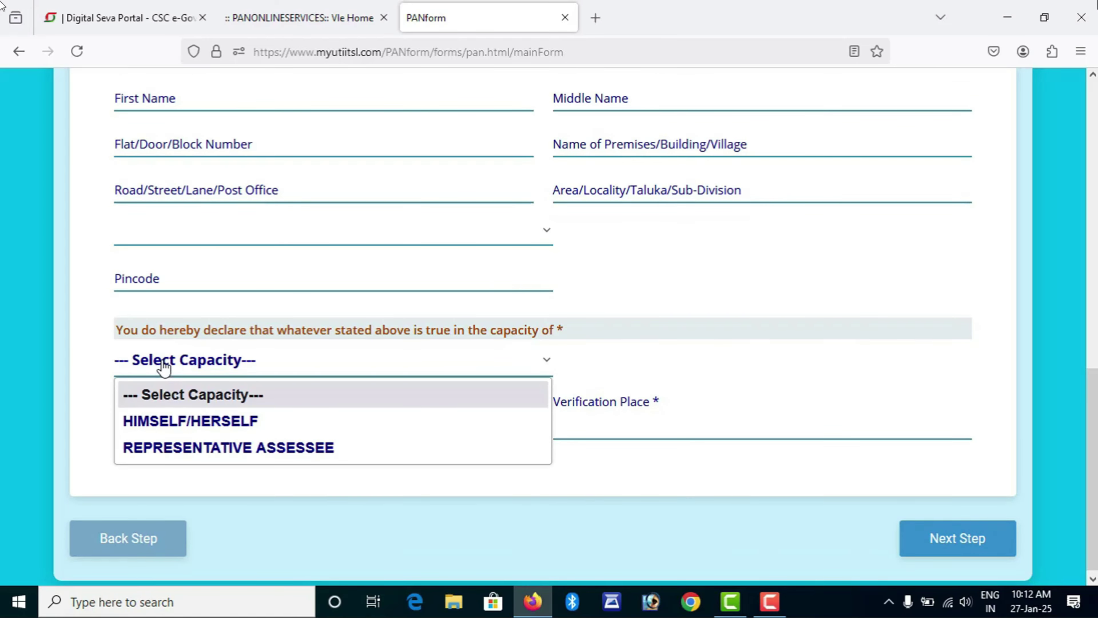
click(187, 428)
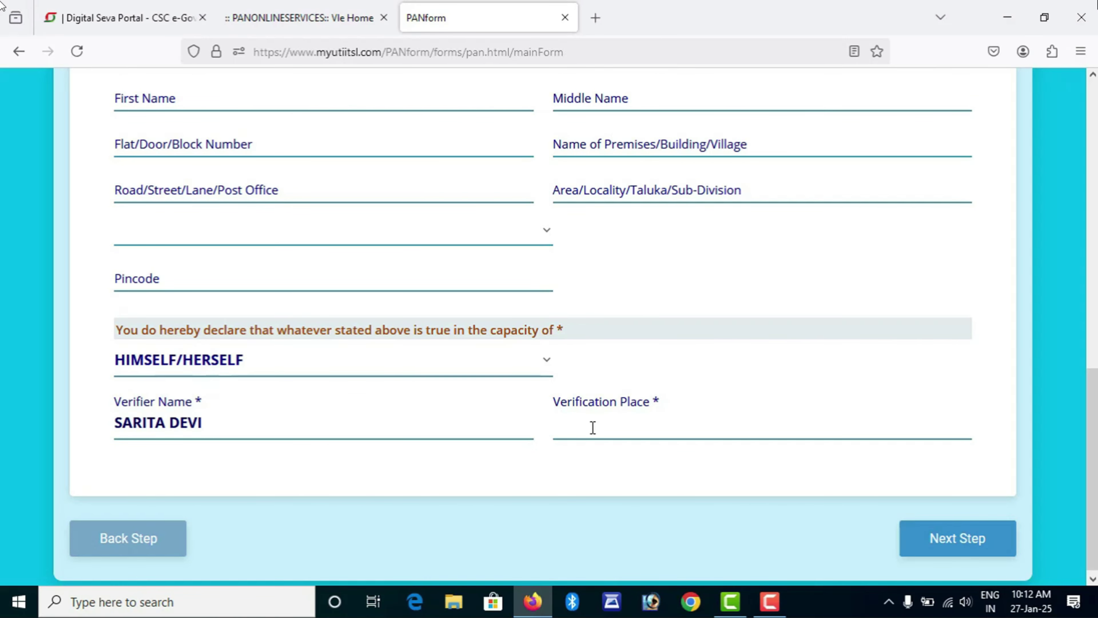
Enter BUXAR as the verification place and proceed to Documents Upload.
click(603, 426)
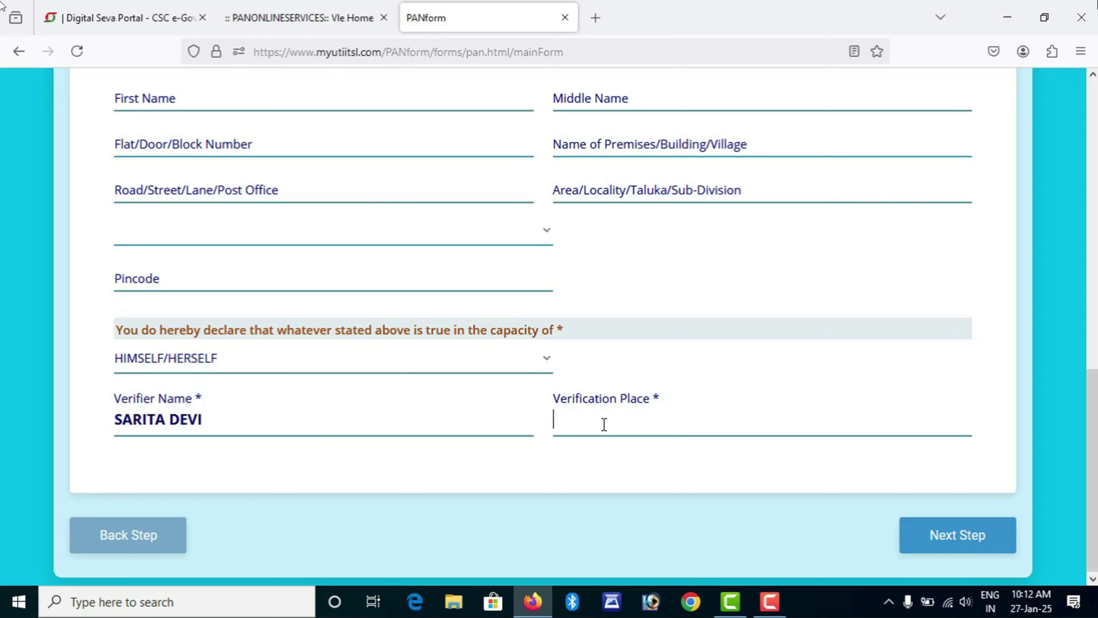
text(BUXAR)
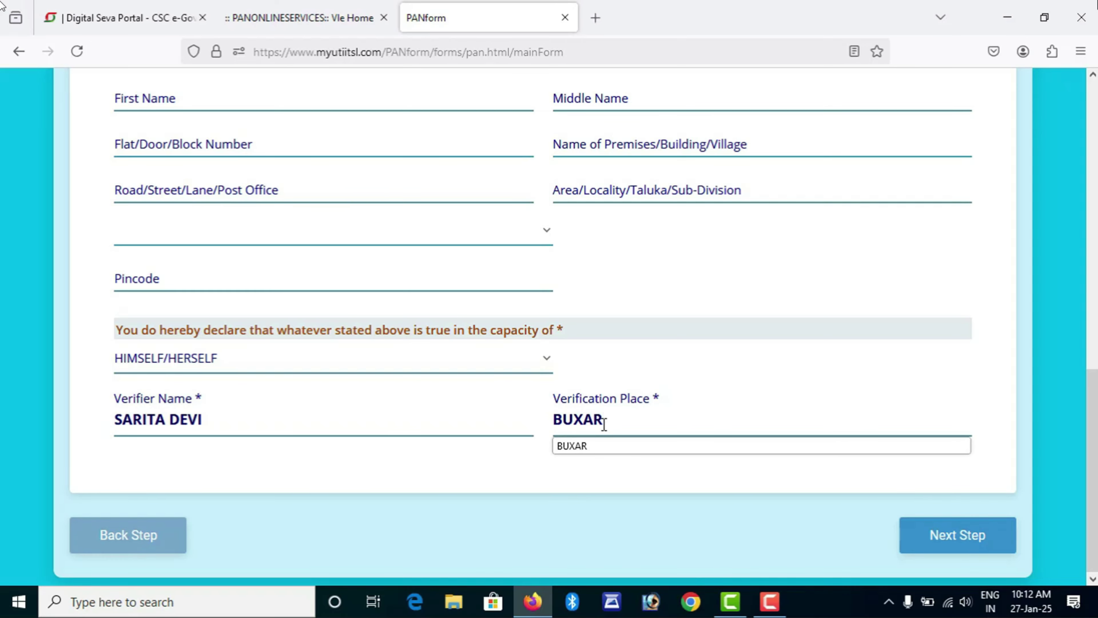
click(634, 450)
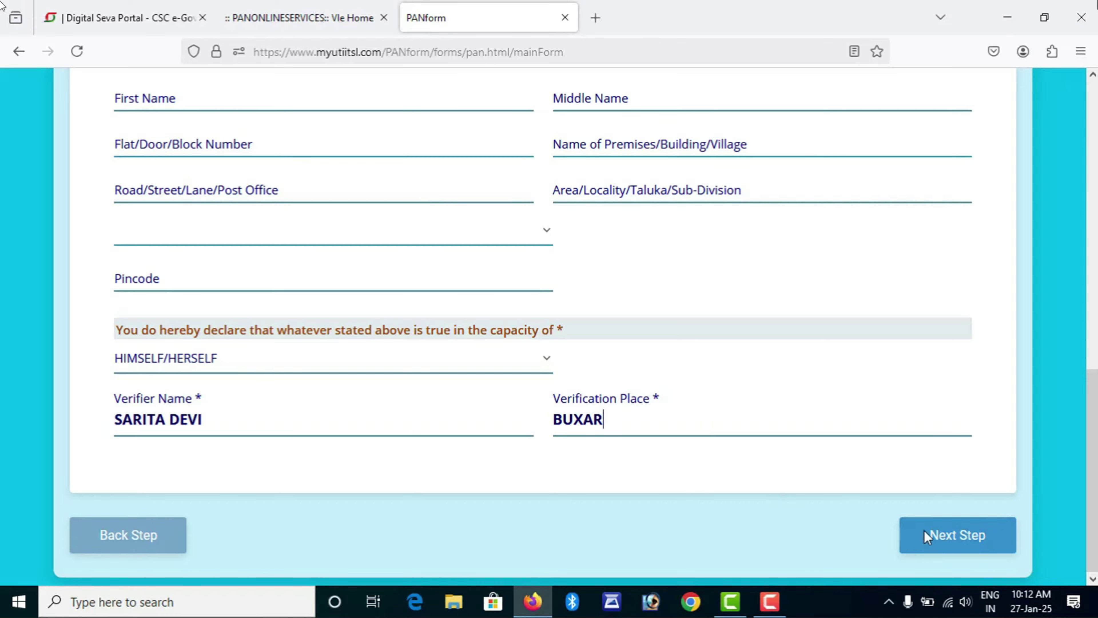
click(957, 536)
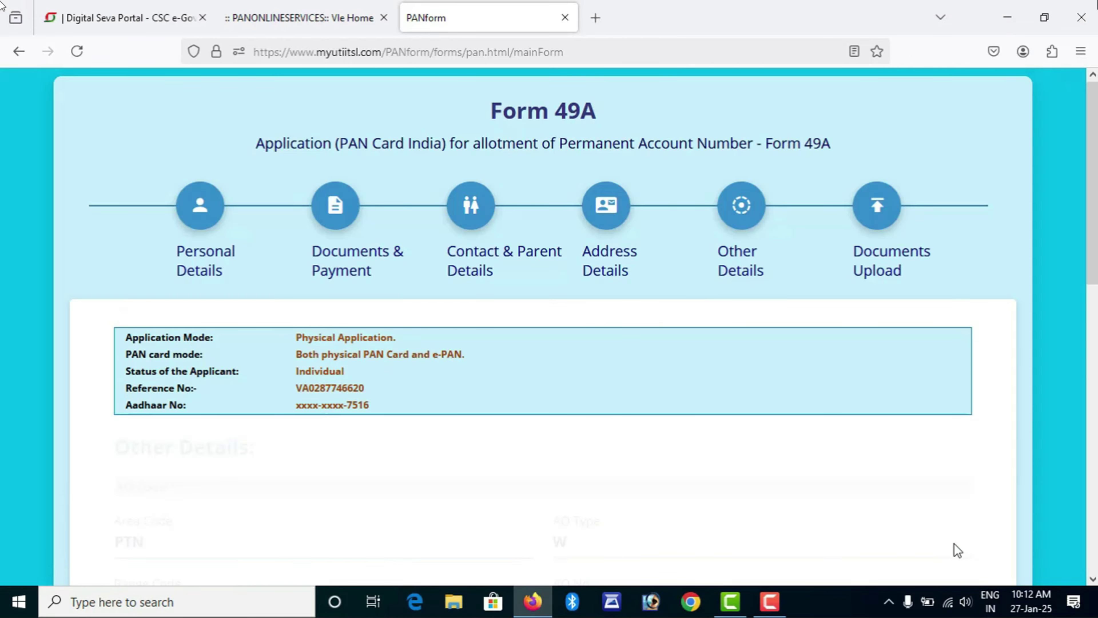
Review the Documents Upload page with Aadhaar as identity, address and birth proof, then submit Form 49A.
scroll(1016, 441, down, 8)
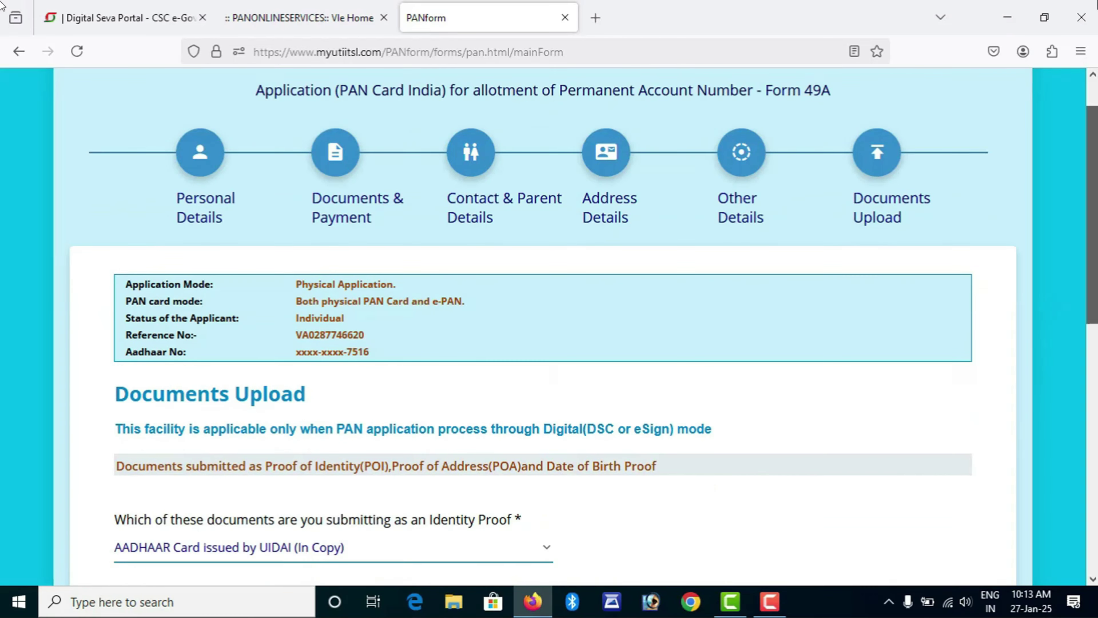
scroll(549, 325, down, 1)
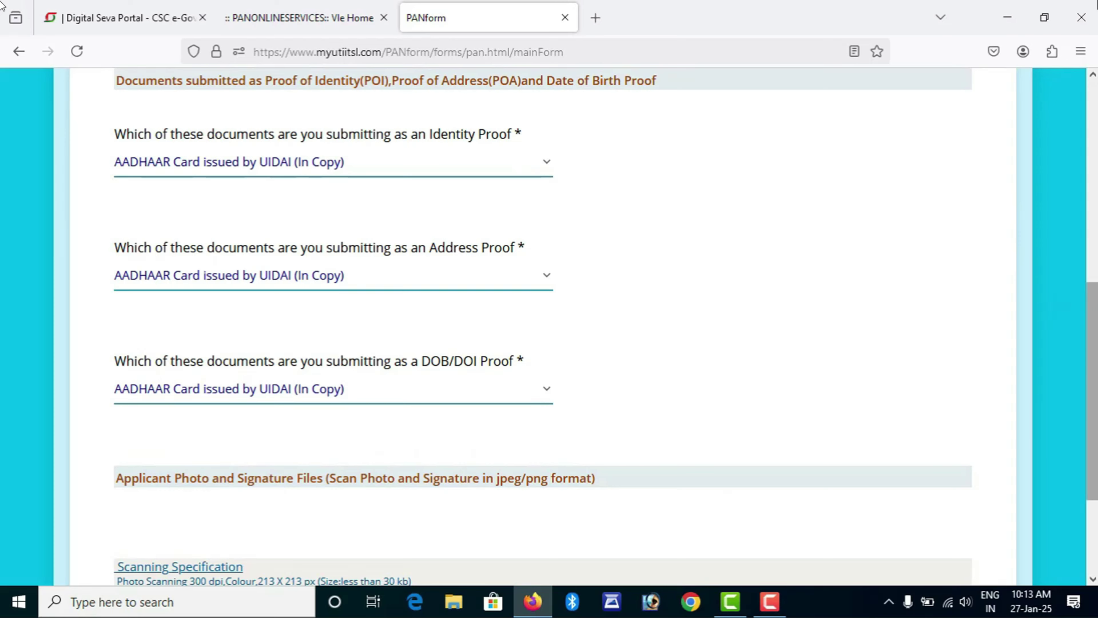
scroll(549, 324, down, 3)
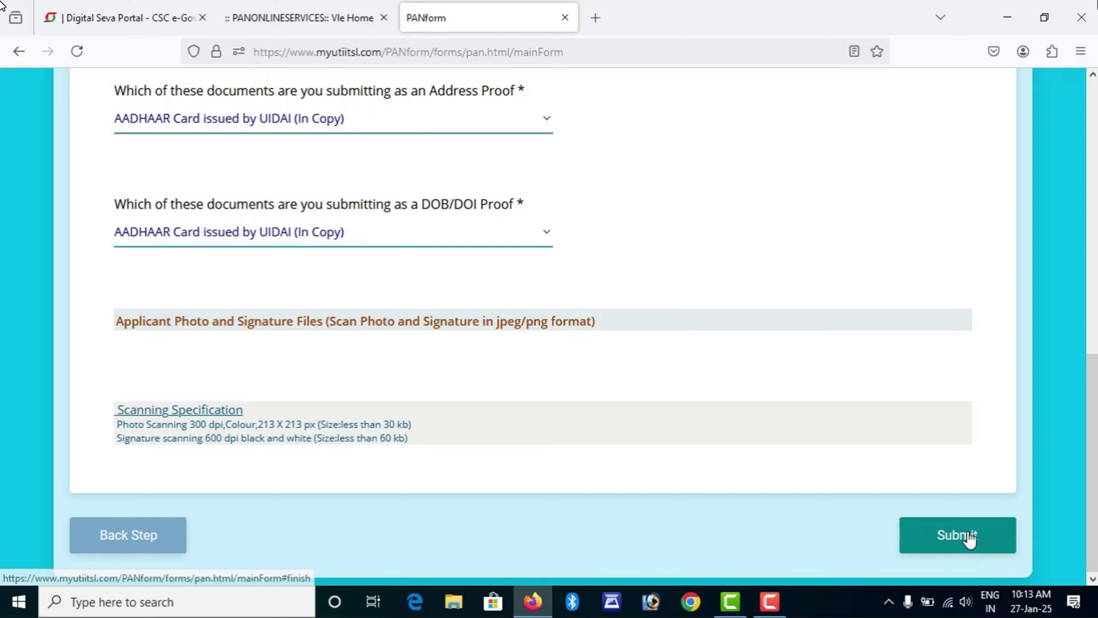
click(970, 539)
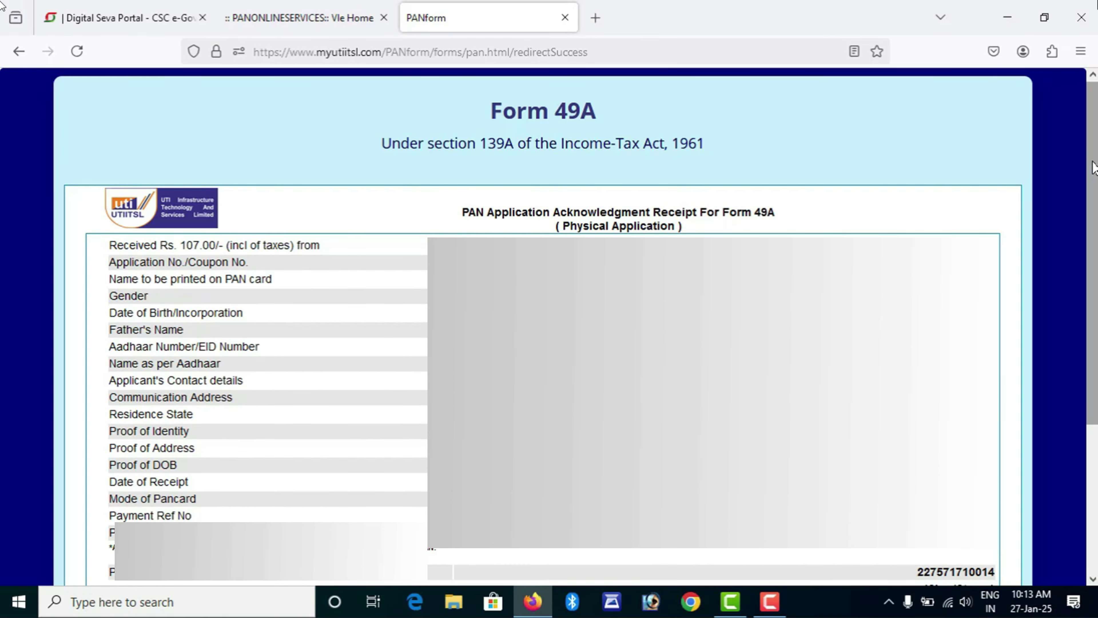
Send the PAN Application Acknowledgment Receipt to the EPSON L3210 printer.
scroll(1094, 168, down, 5)
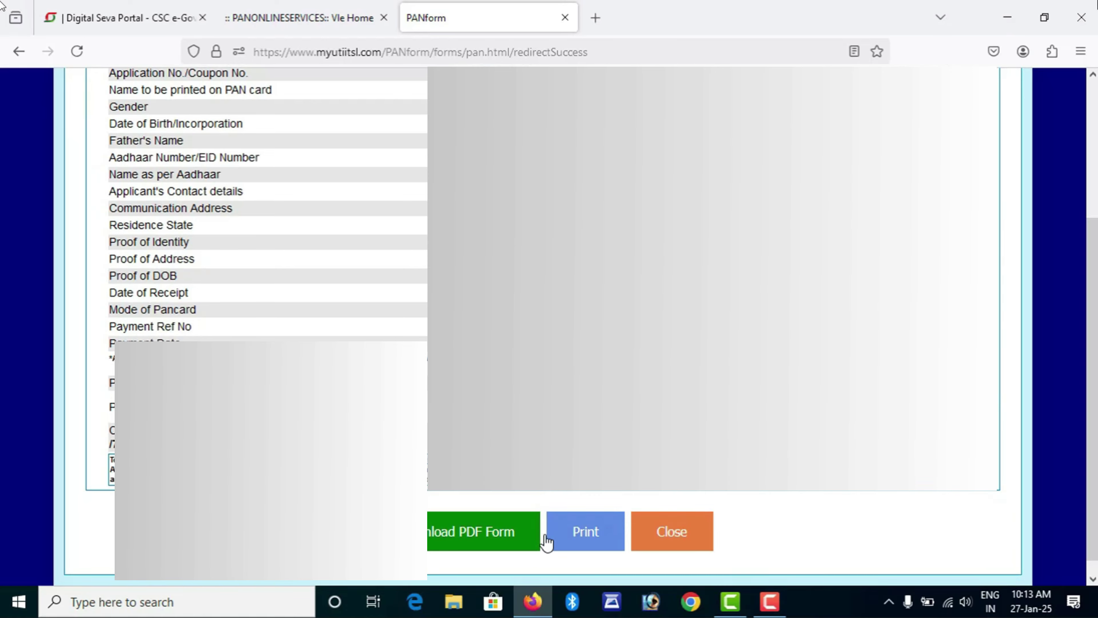
click(600, 546)
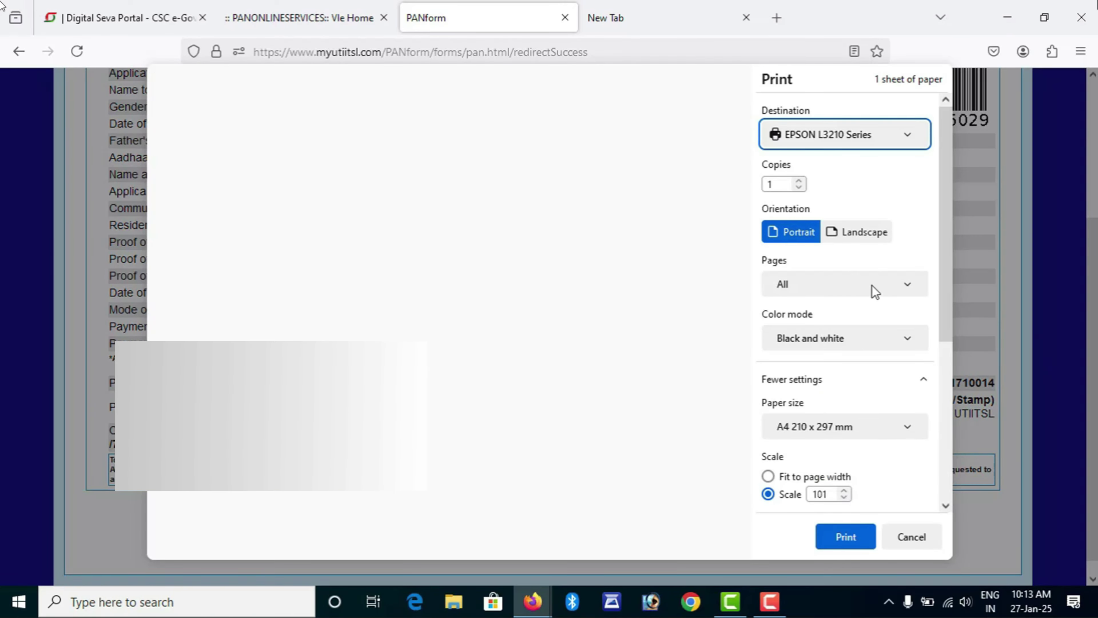
click(845, 538)
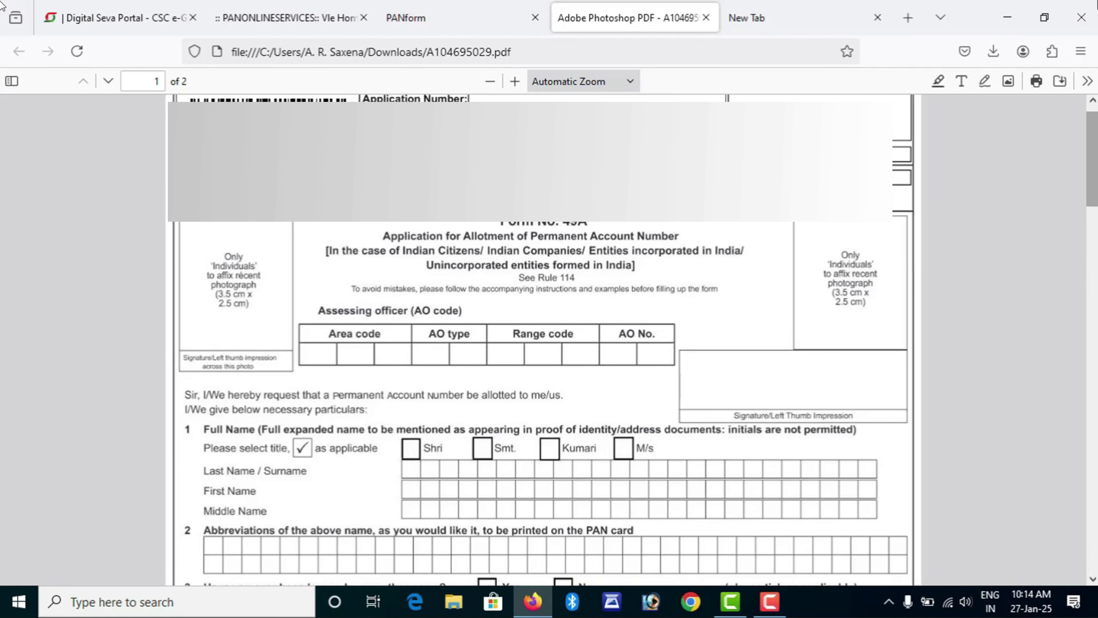
Reload the downloaded Form 49A PDF and scroll down to the end of page 2.
drag(1092, 159, 1092, 162)
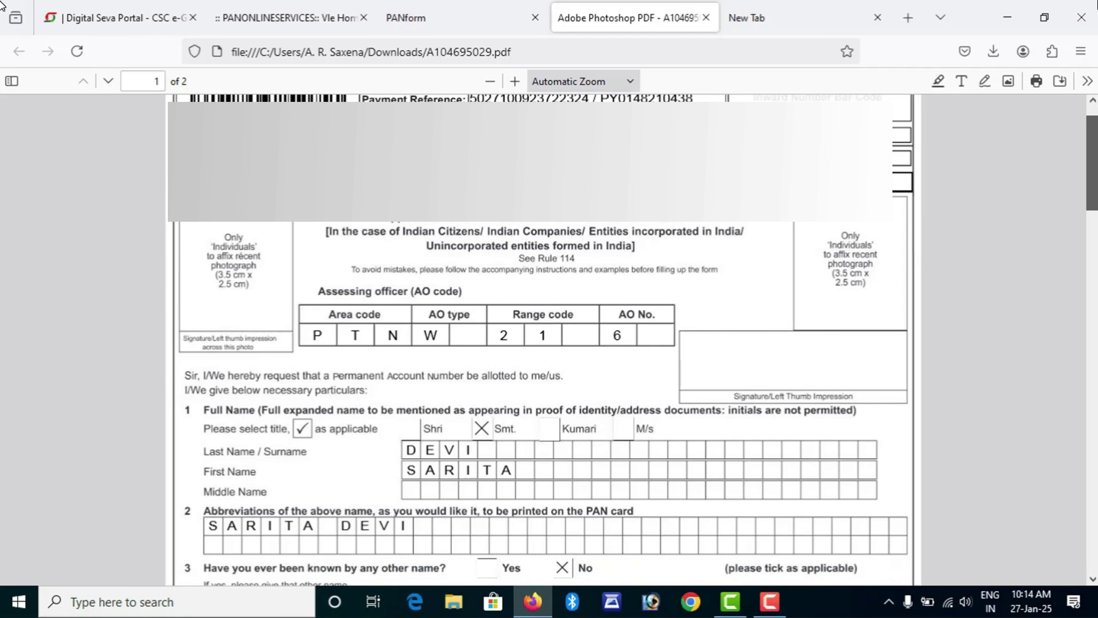
key(F5)
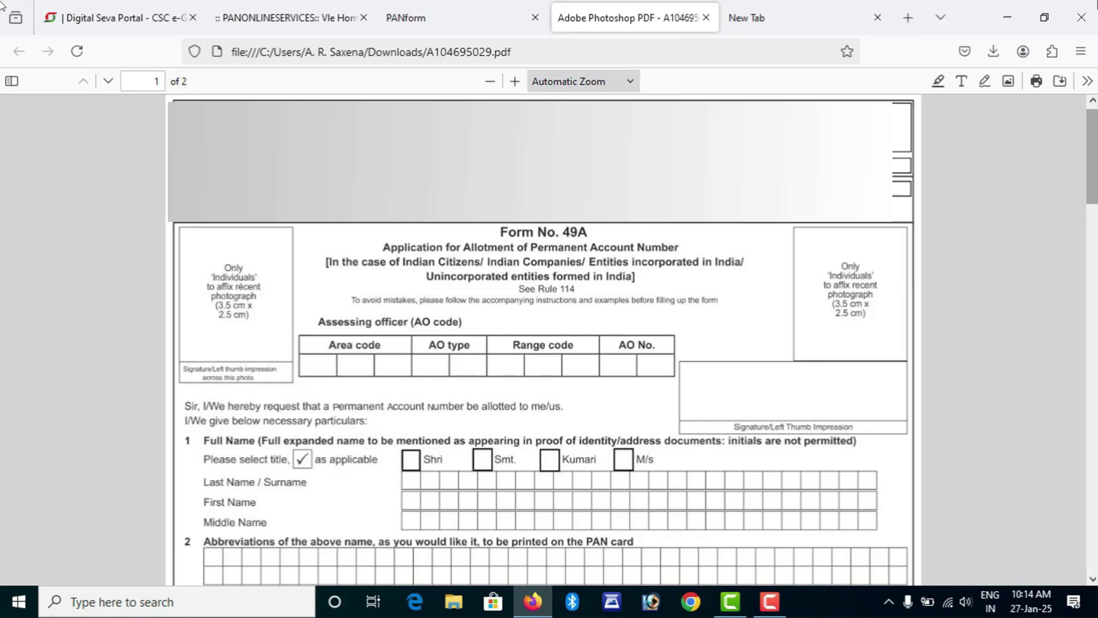
key(Down)
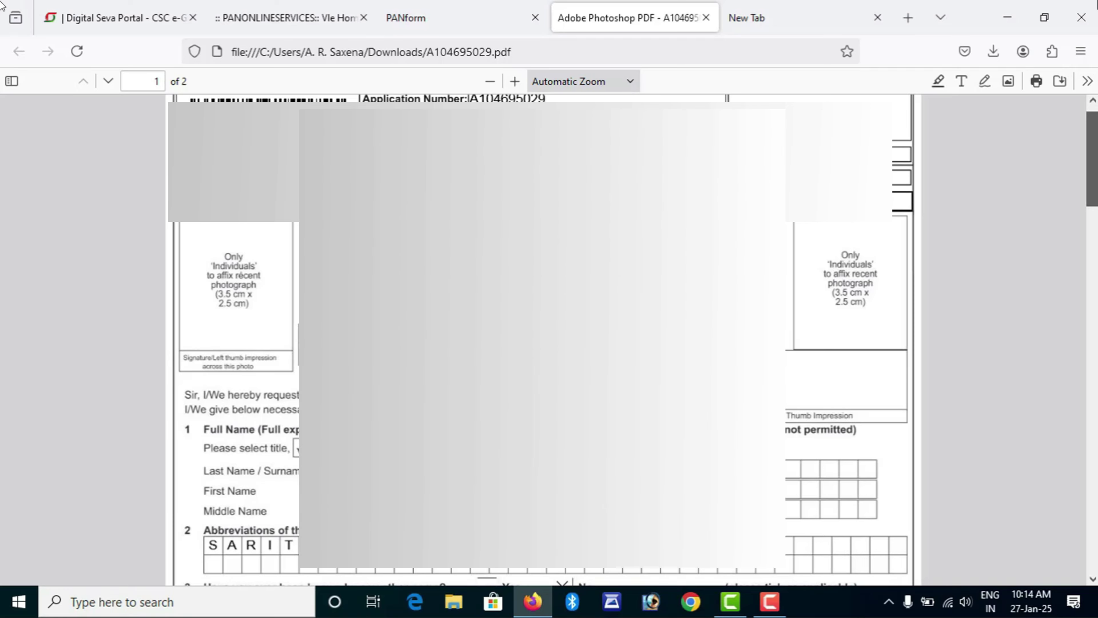
key(Down)
key(Down)
key(Down)
key(Down)
key(Down)
key(Down)
key(Down)
key(Down)
key(Down)
key(Down)
key(Down)
key(Down)
key(Down)
key(Down)
key(Down)
key(Down)
key(Down)
key(Down)
key(Down)
key(Down)
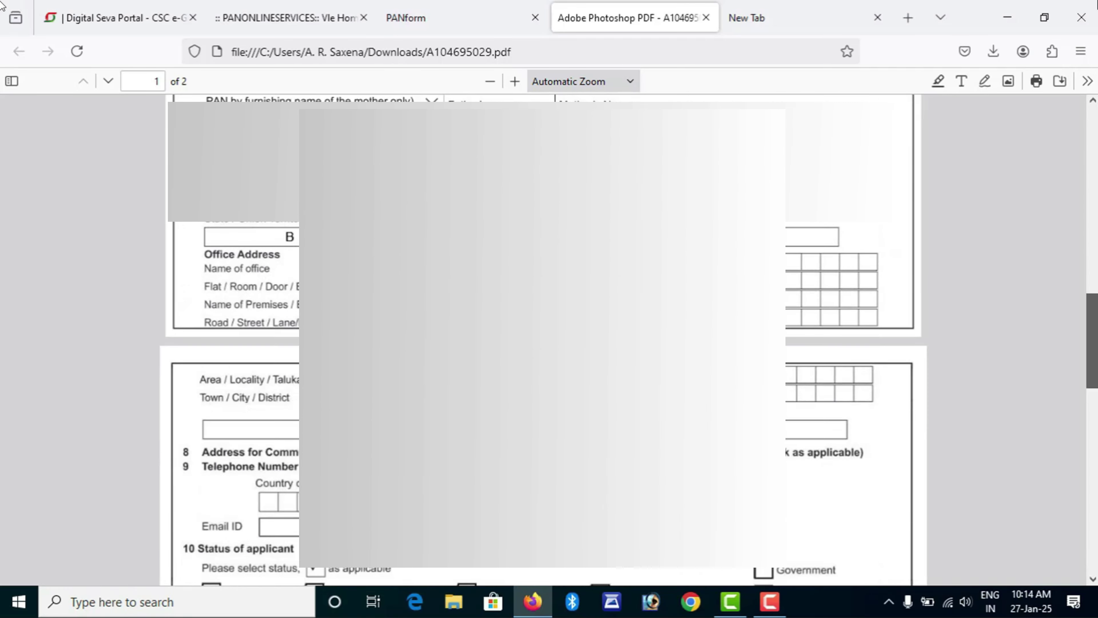
key(Down)
key(Down)
key(Down)
key(Down)
key(Down)
key(Down)
key(Down)
key(Down)
key(Down)
key(Down)
key(Down)
key(Down)
key(Down)
key(Down)
key(Down)
key(Down)
key(Down)
key(Down)
key(Down)
key(Down)
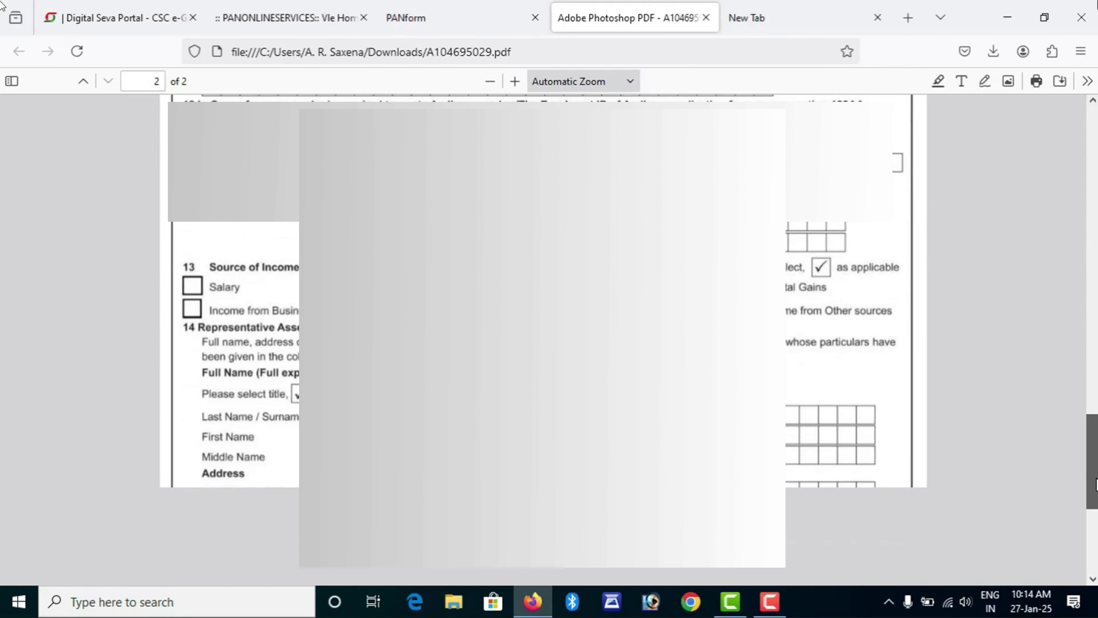
key(Down)
key(Down)
key(Down)
key(Down)
key(Down)
key(Down)
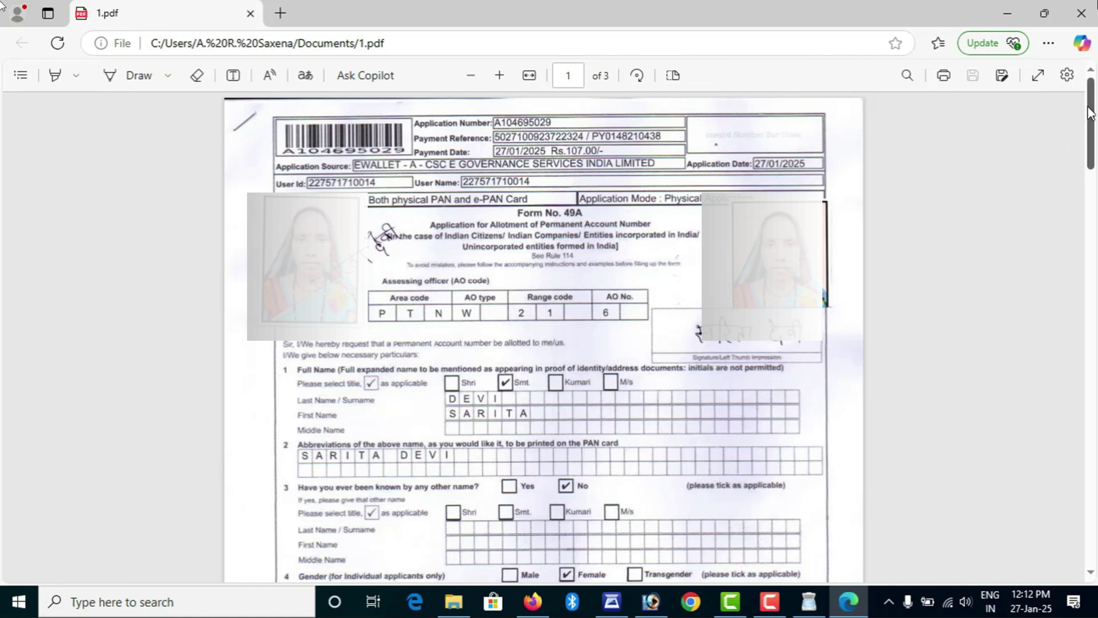
Scroll through all three pages of 1.pdf in Edge, then close Edge.
drag(1095, 116, 1095, 519)
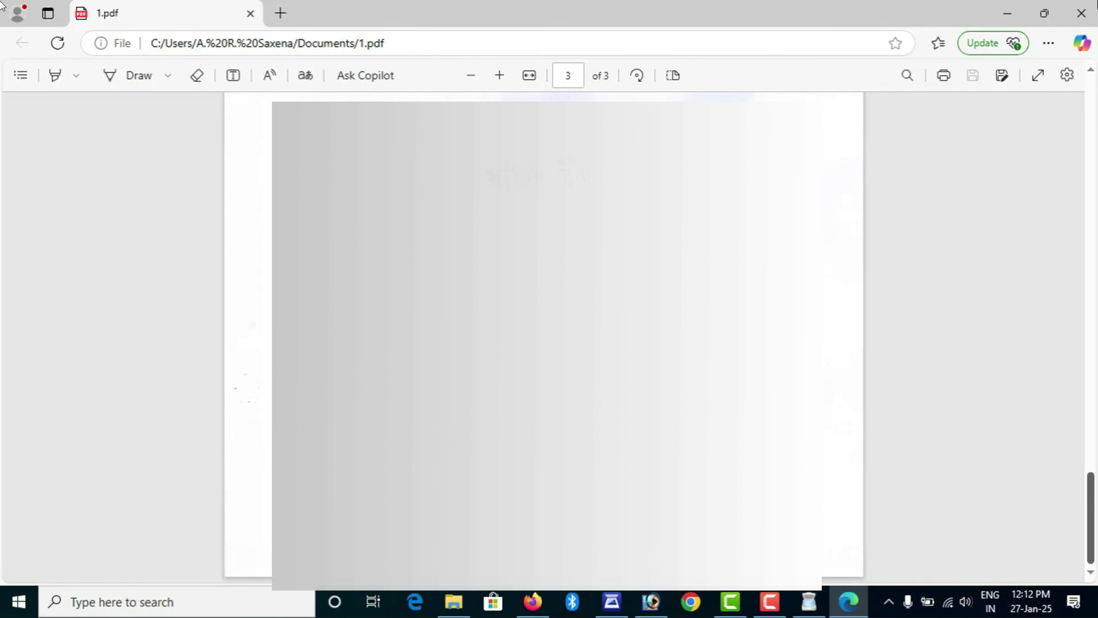
click(1081, 13)
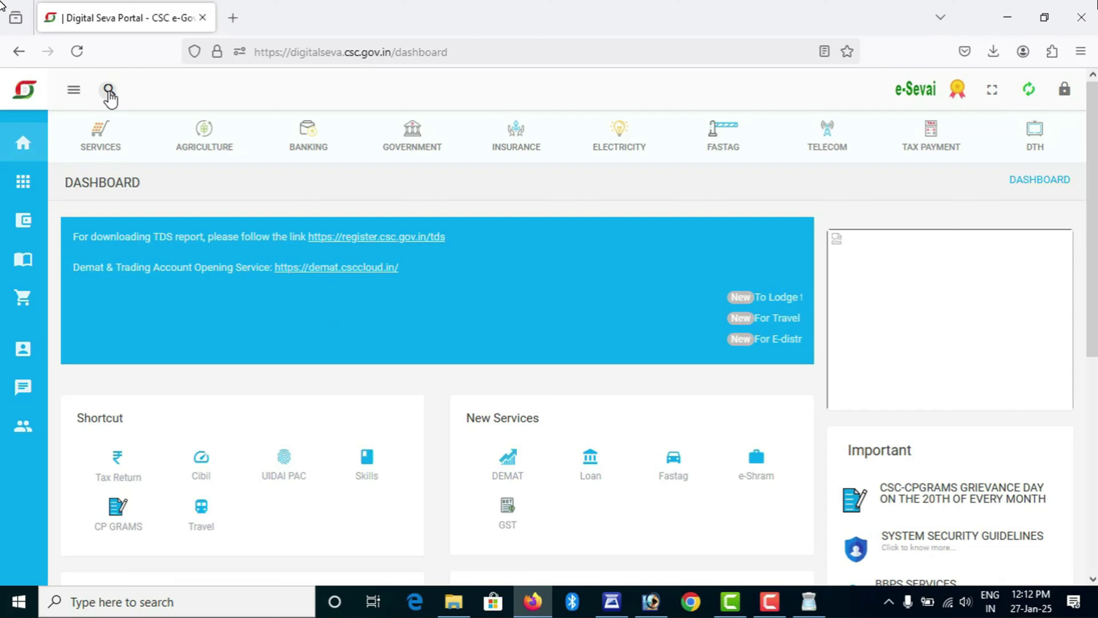
Search 'pan' and open UTIITSL PAN Card Service - Aadhaar Online through to its login page.
click(109, 97)
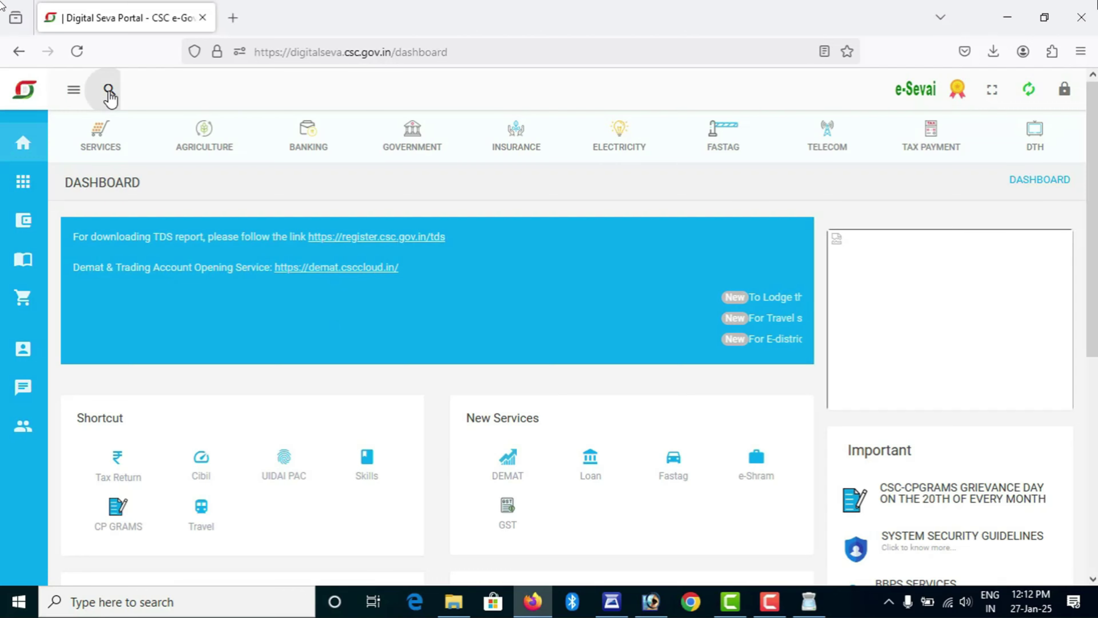
text(pan)
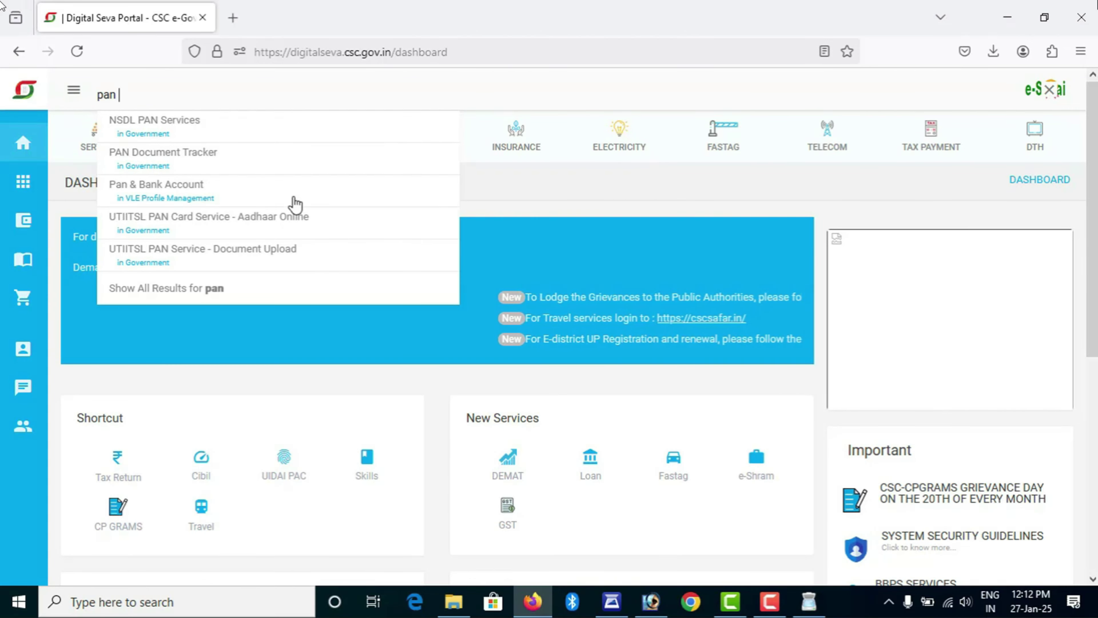
click(279, 221)
click(572, 443)
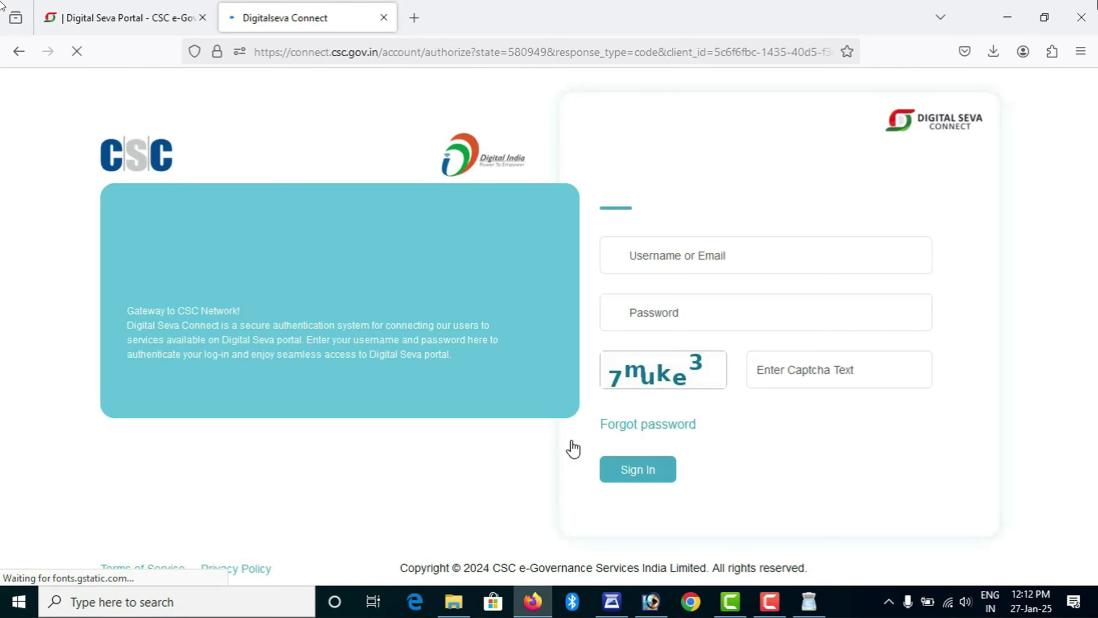
Enter the captcha and sign in to Digital Seva Connect.
click(877, 375)
text(7mu)
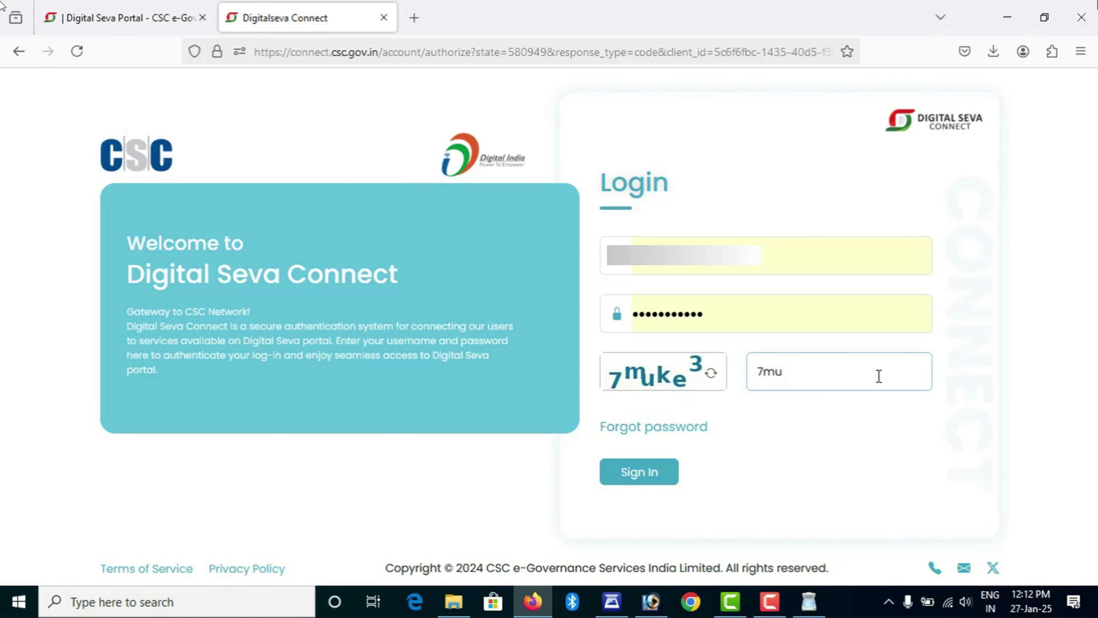
text(ke3)
click(656, 481)
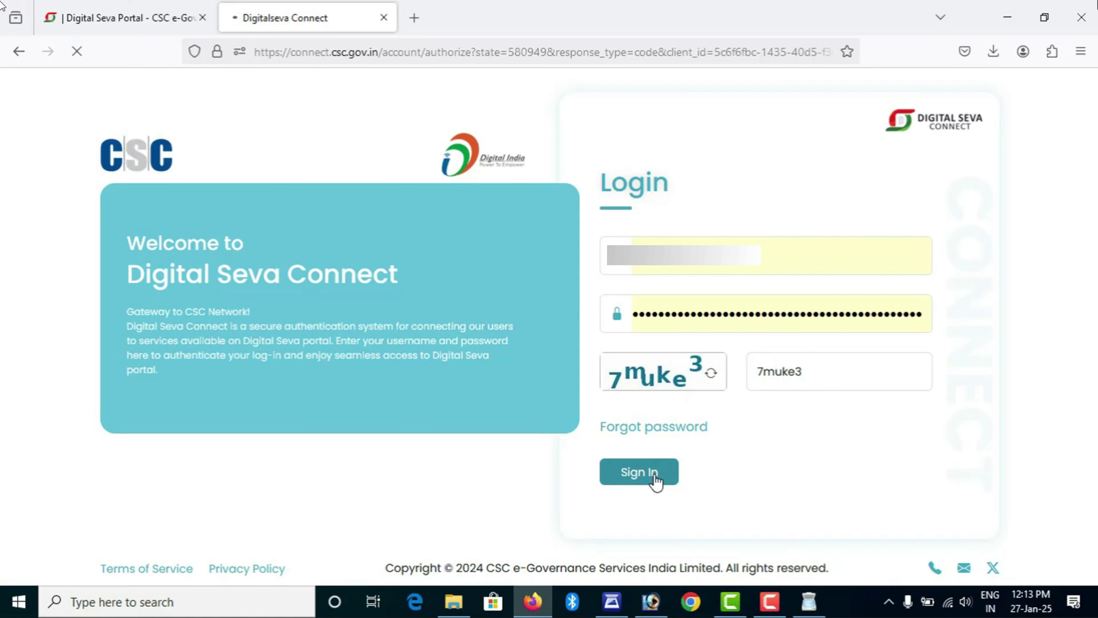
Log in with the received verification code and open Documents > Upload Document for the application.
key(Return)
click(578, 367)
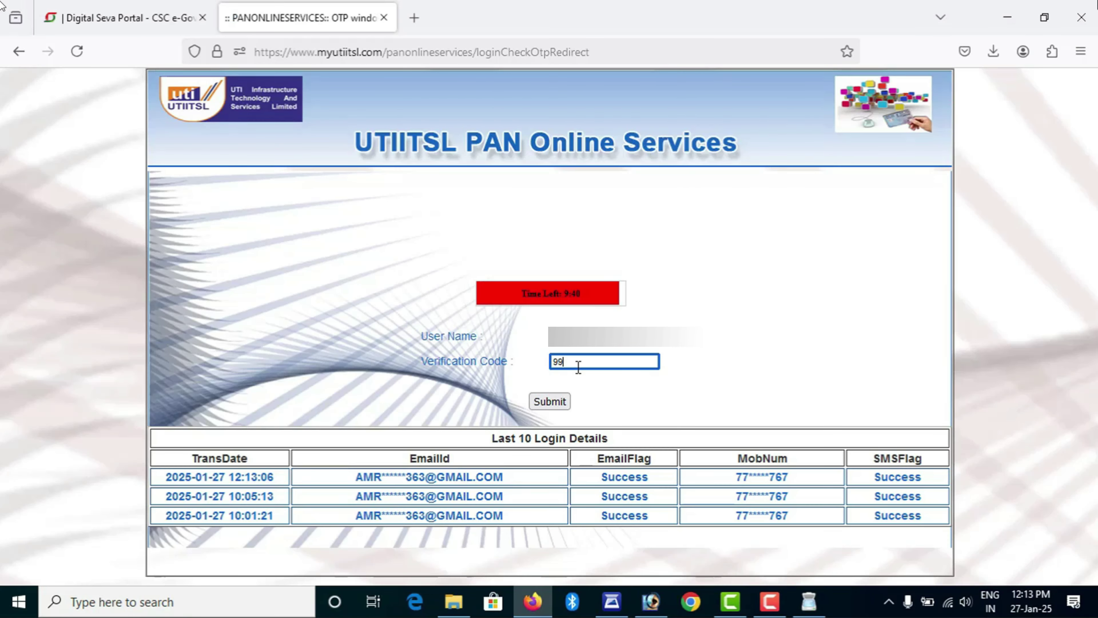
click(549, 402)
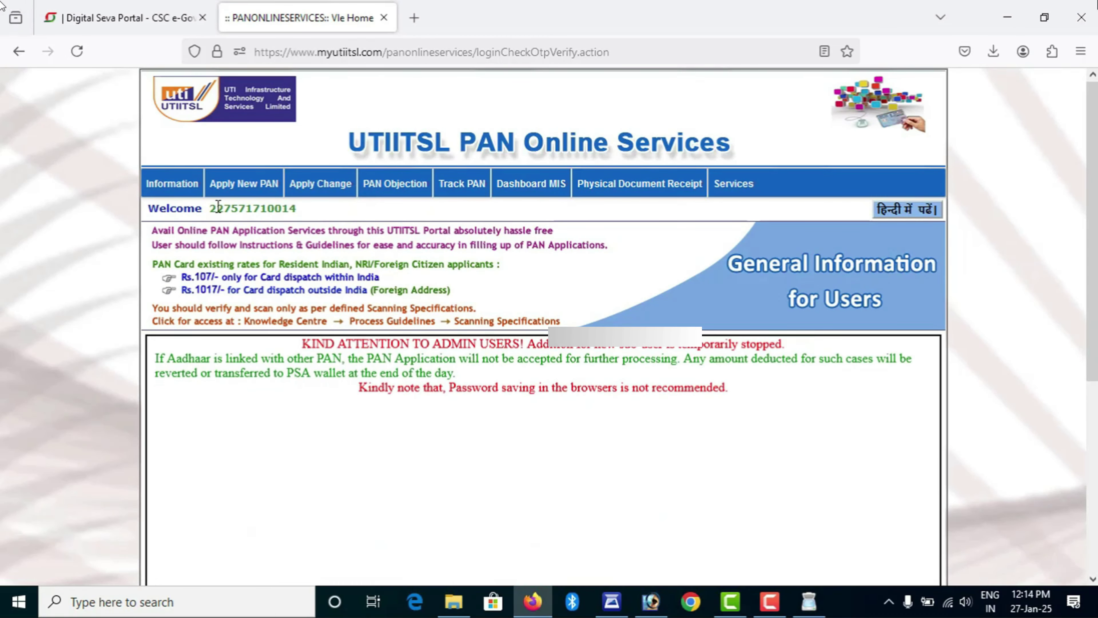
mouse_move(243, 193)
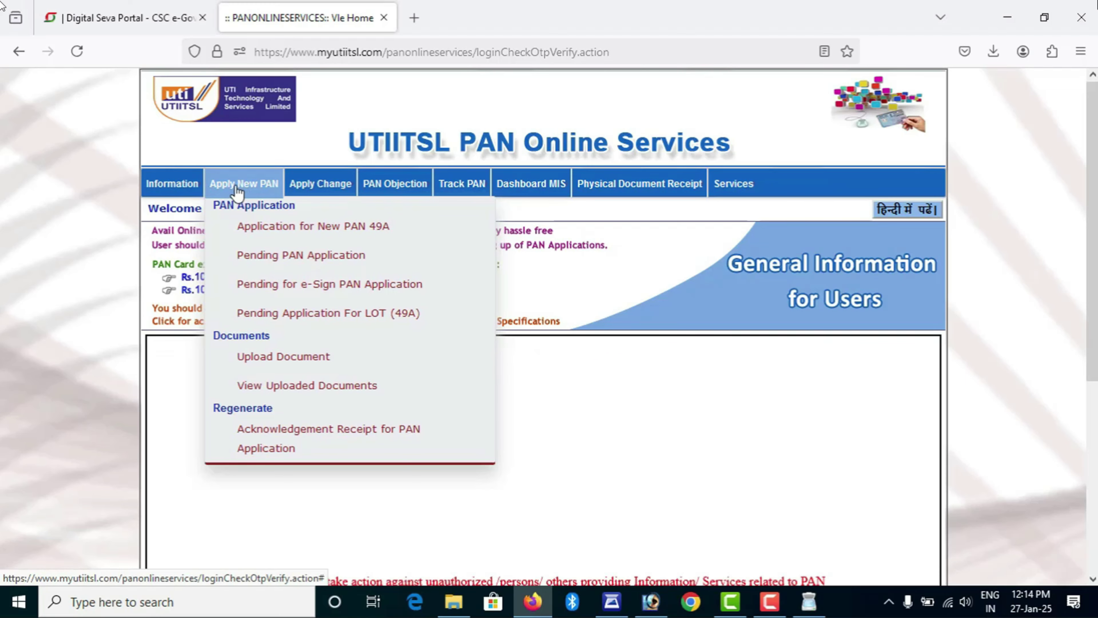
click(269, 358)
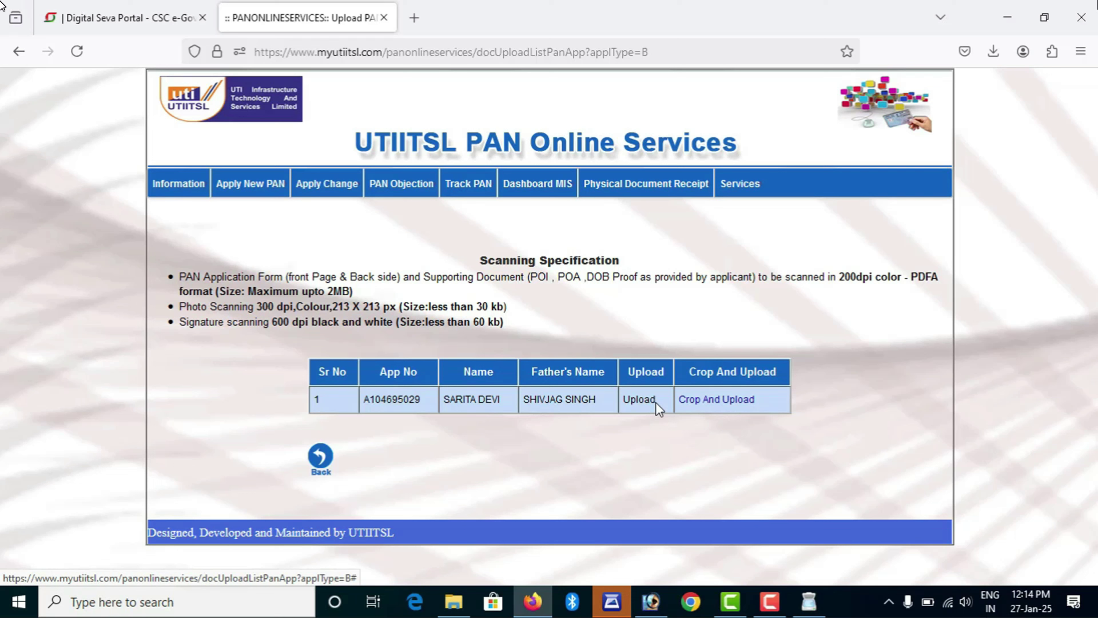
Upload the scanned signed form 1.pdf from Documents to the Crop And Upload page.
click(699, 407)
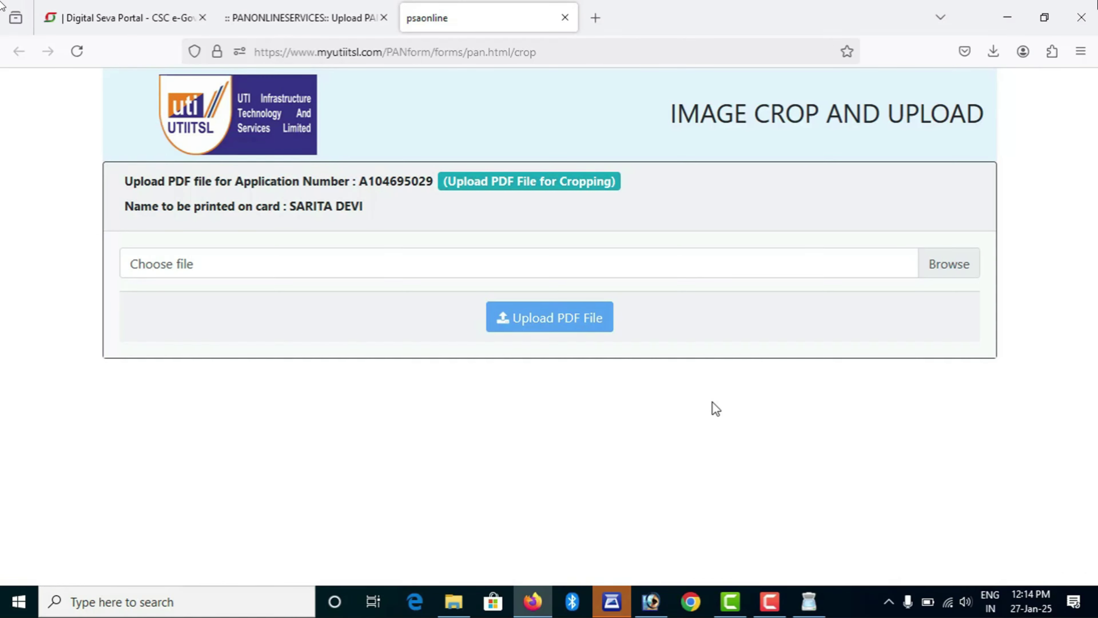
click(955, 270)
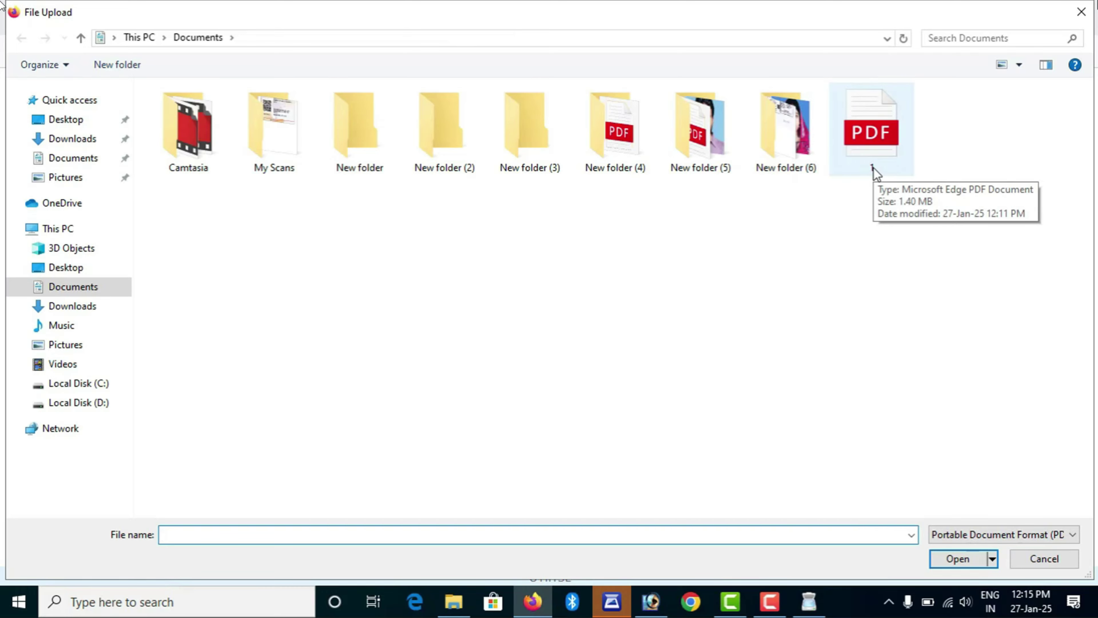
double_click(878, 133)
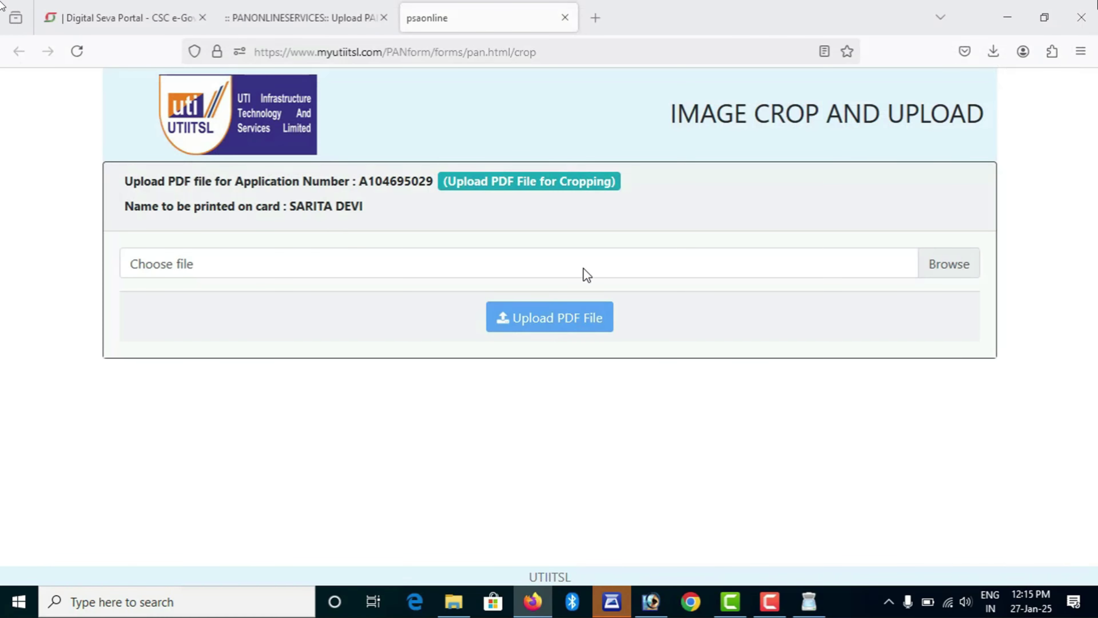
click(540, 327)
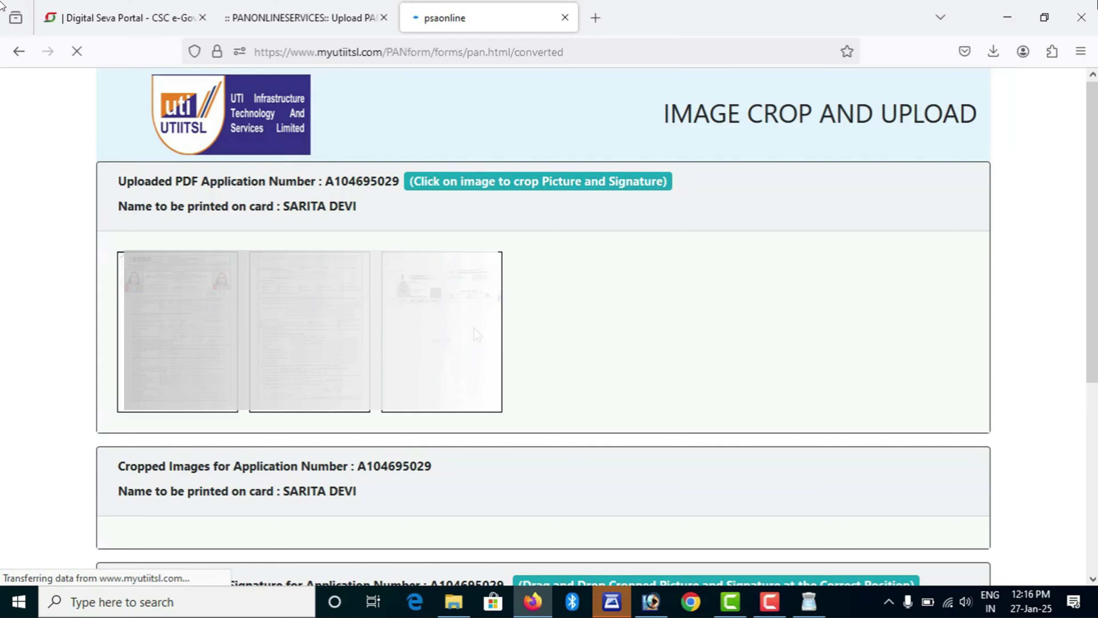
Crop the applicant's photo from the first form page.
scroll(916, 284, down, 3)
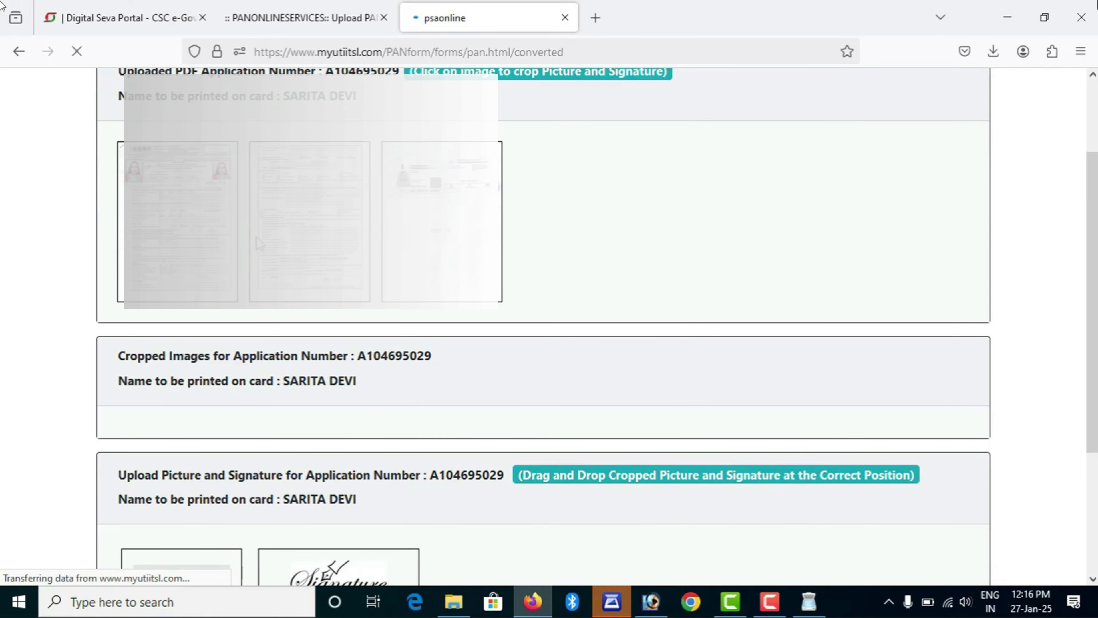
click(216, 200)
scroll(969, 263, down, 6)
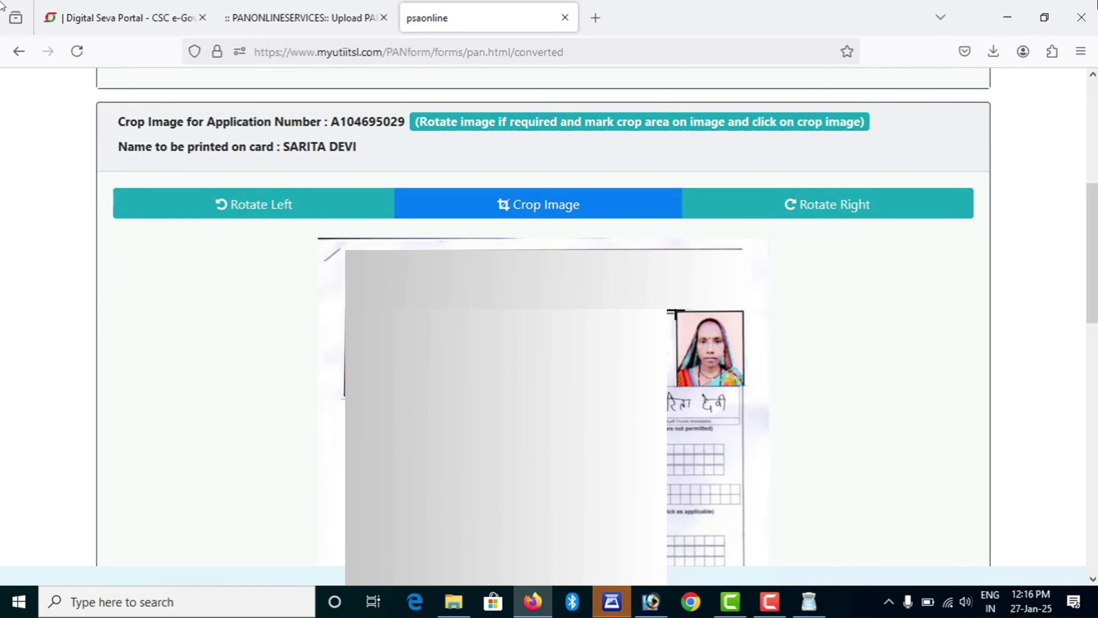
drag(675, 312, 743, 385)
click(527, 216)
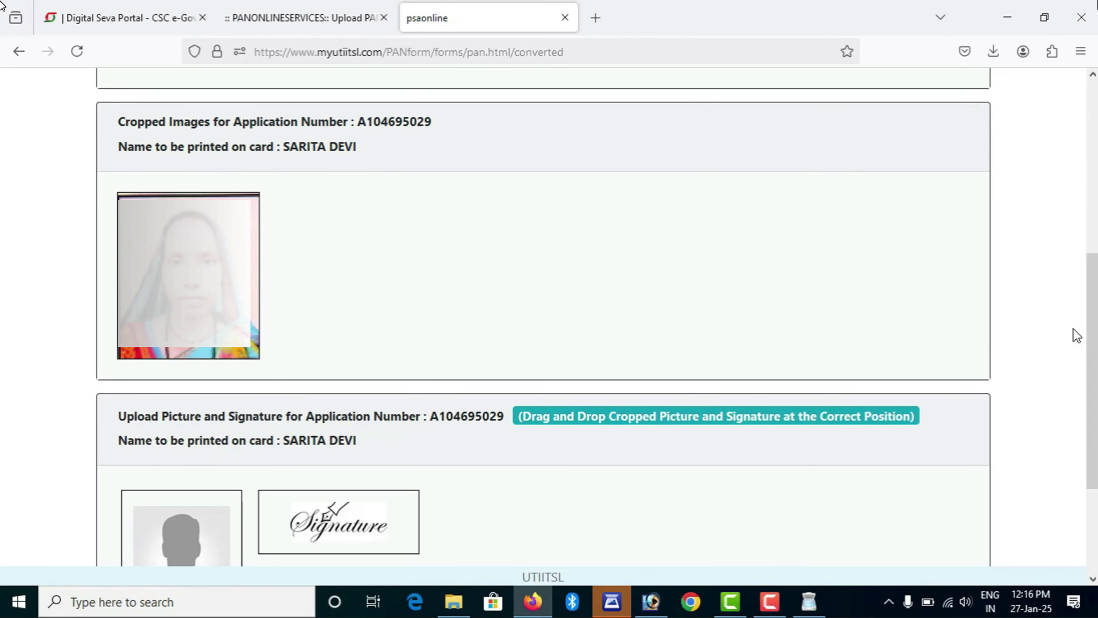
Crop the handwritten signature from the signature page.
drag(1092, 337, 1092, 263)
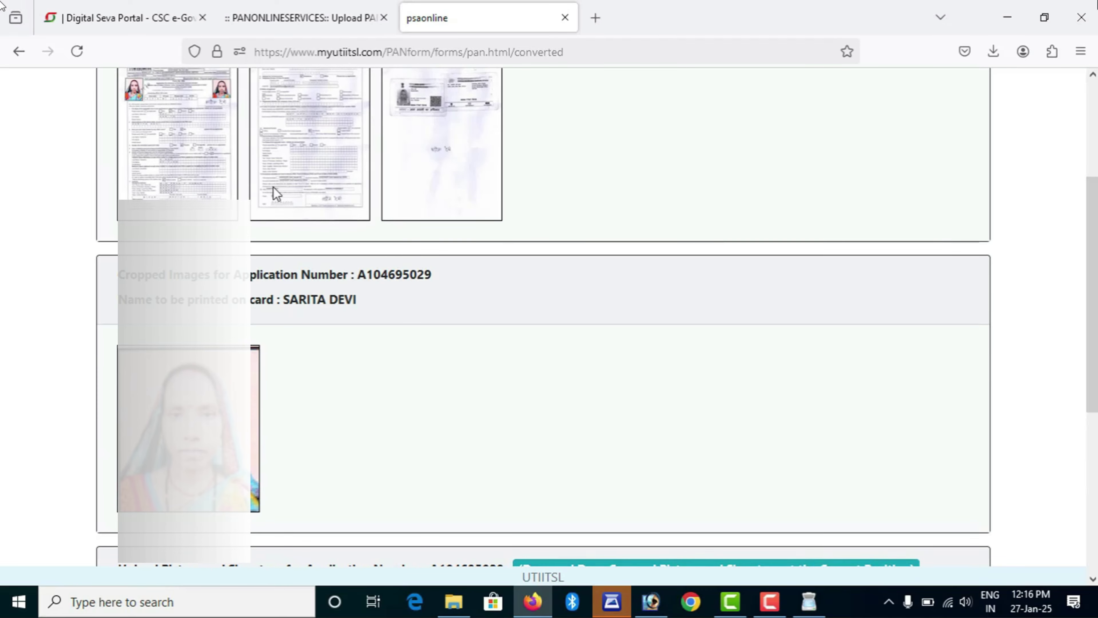
click(328, 199)
scroll(543, 260, down, 5)
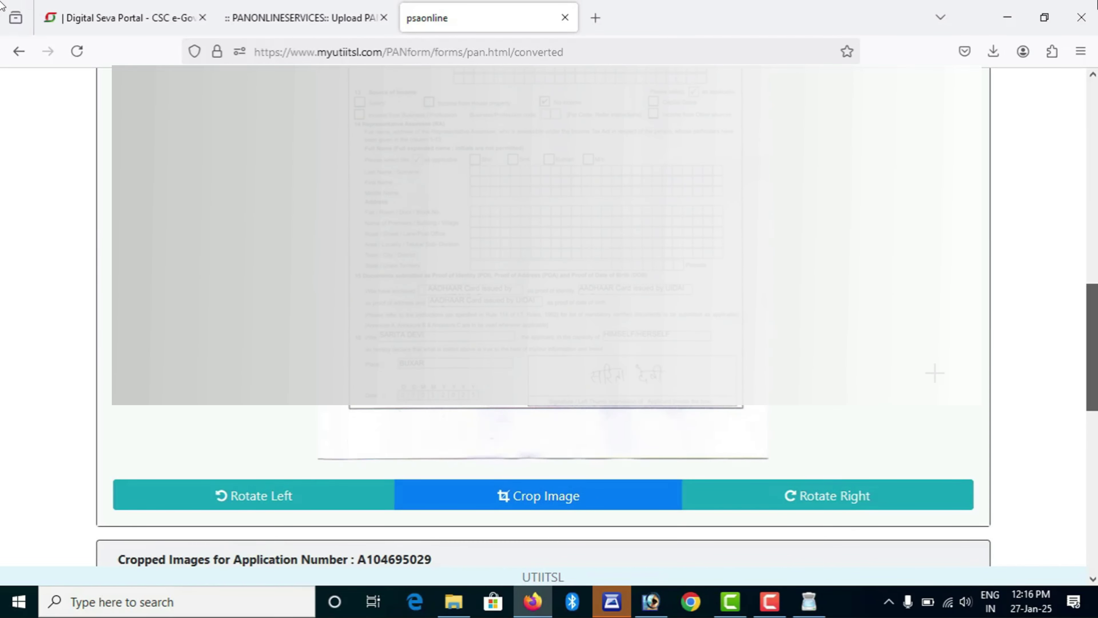
drag(579, 357, 691, 396)
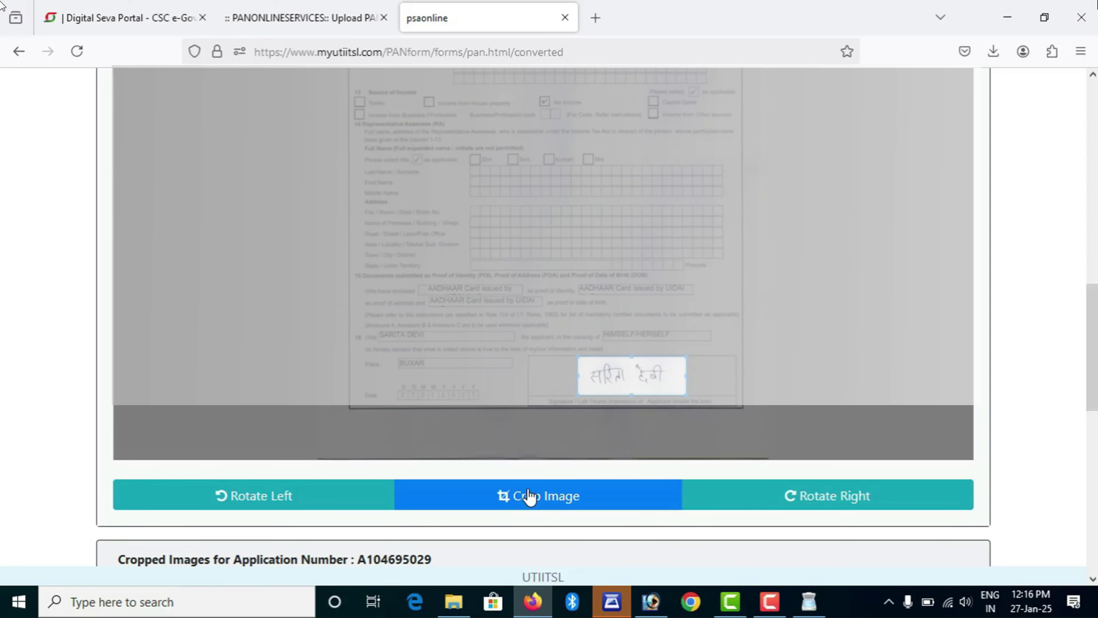
click(530, 496)
scroll(522, 500, down, 10)
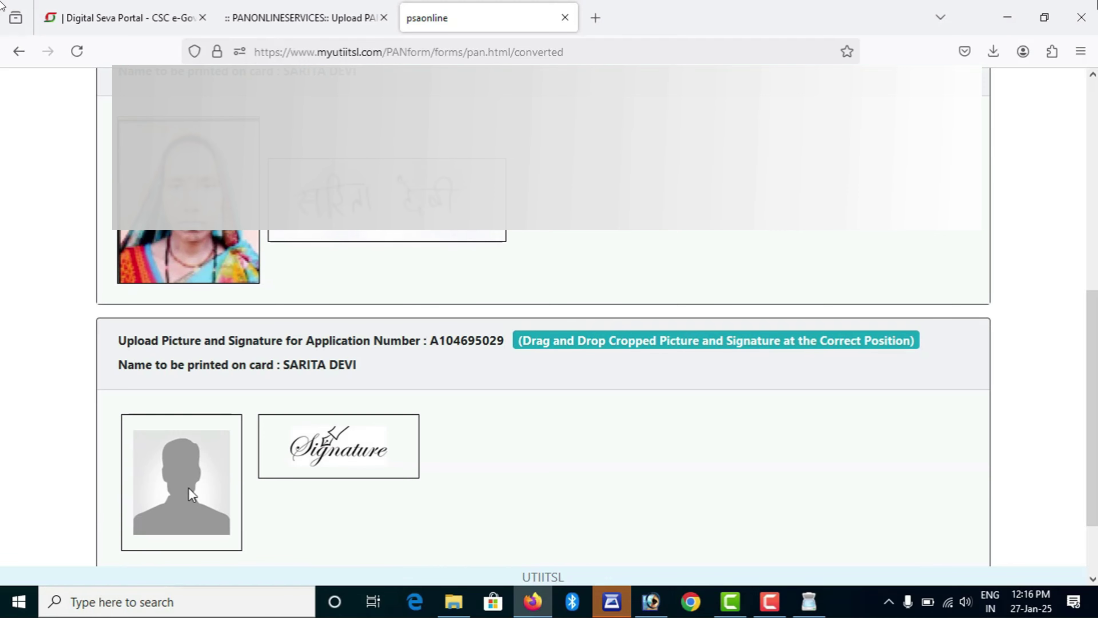
Place the cropped photo and signature in their slots and upload them.
drag(183, 235, 174, 485)
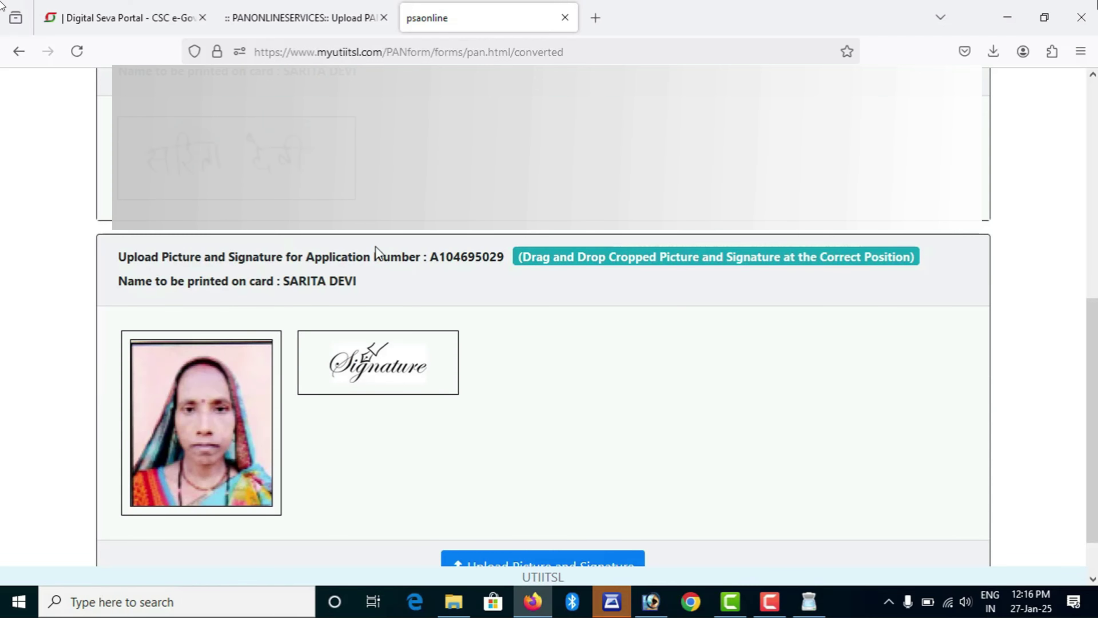
mouse_move(367, 130)
mouse_down()
mouse_move(358, 314)
mouse_move(383, 349)
mouse_up()
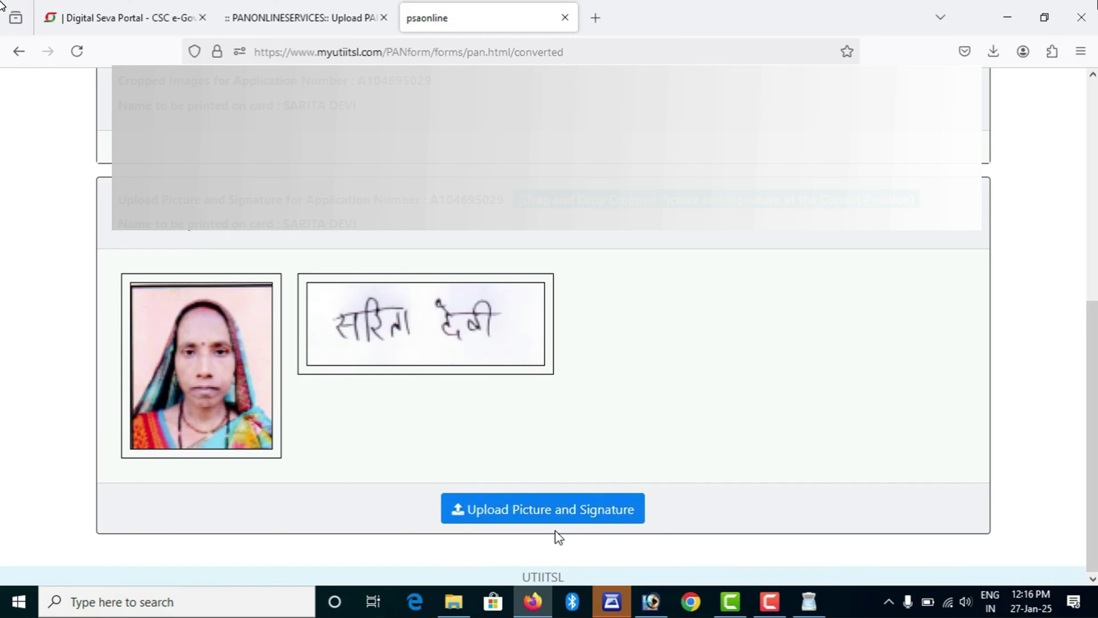
click(522, 518)
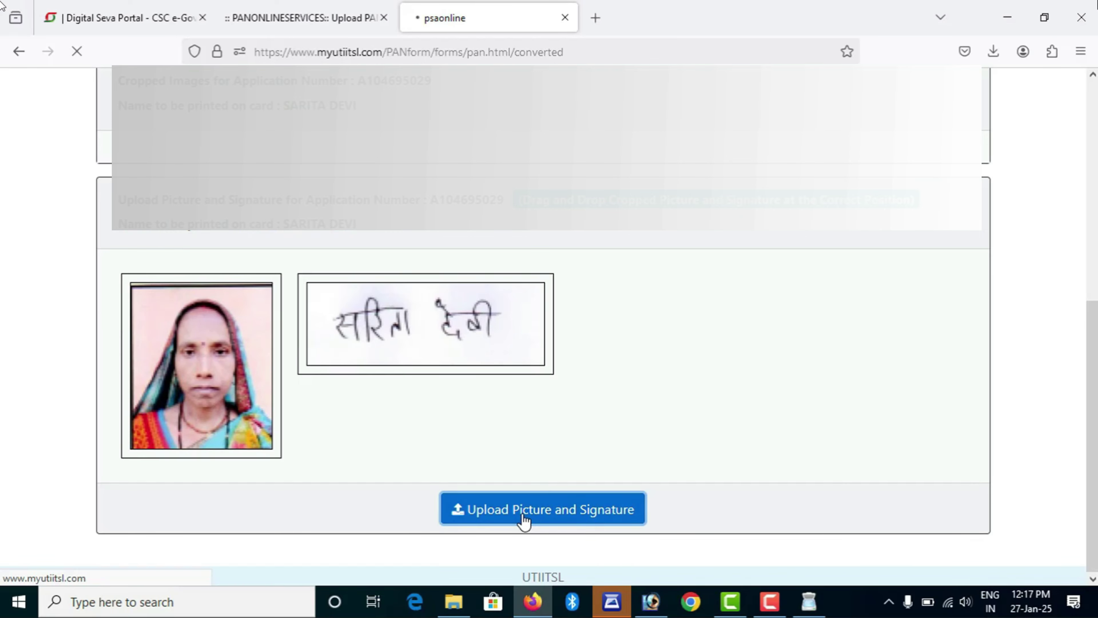